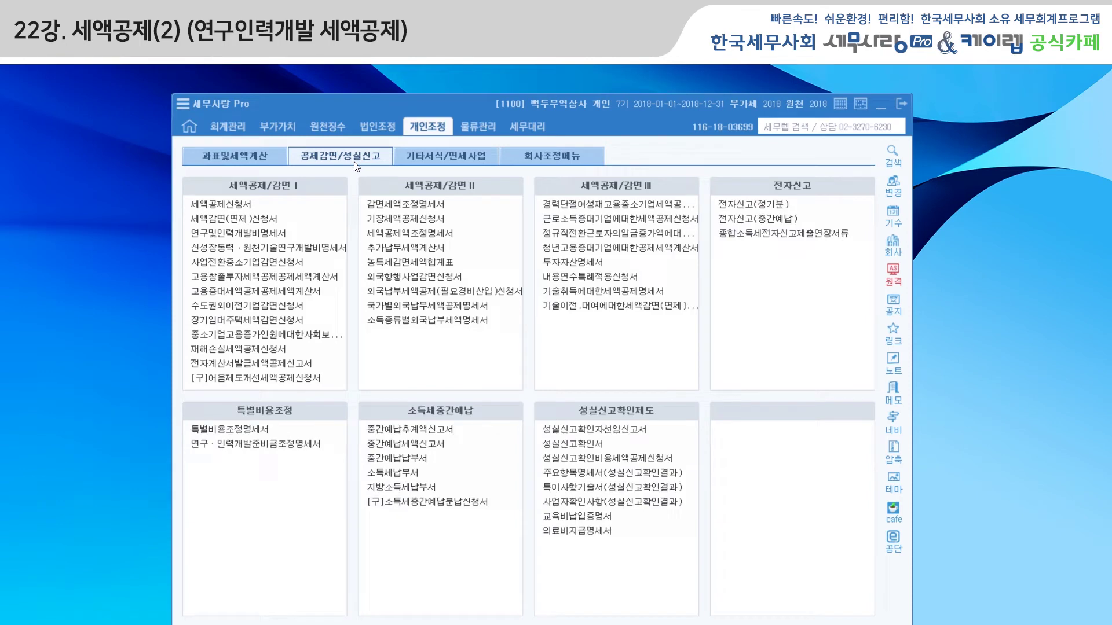
Open the 연구및인력개발비명세서 form from the 공제감면/성실신고 group and move its window fully into view
click(356, 165)
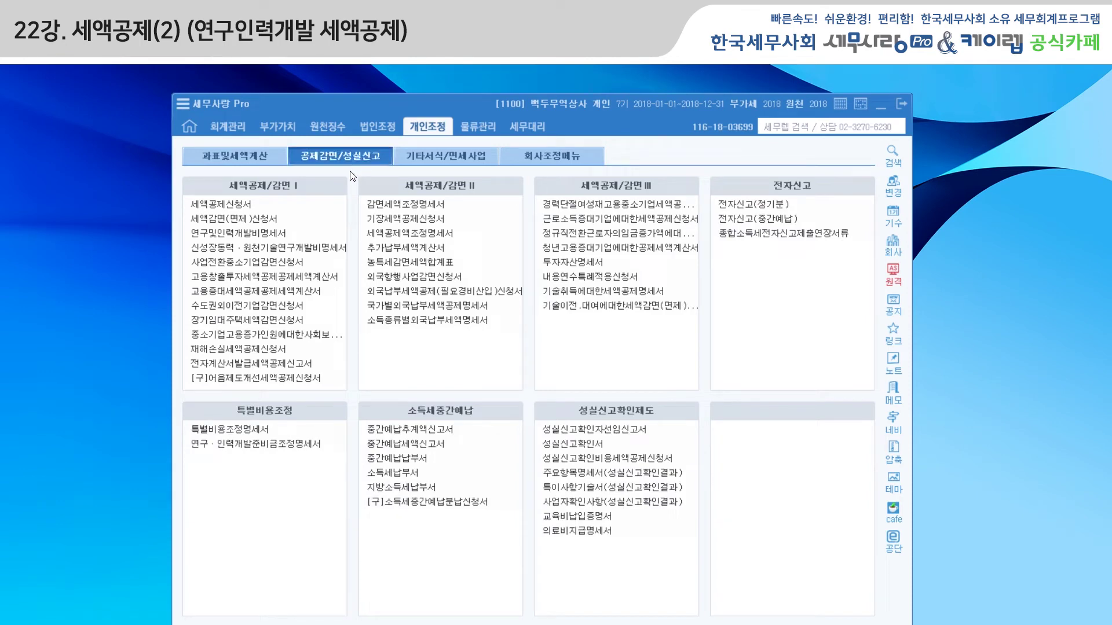
click(278, 234)
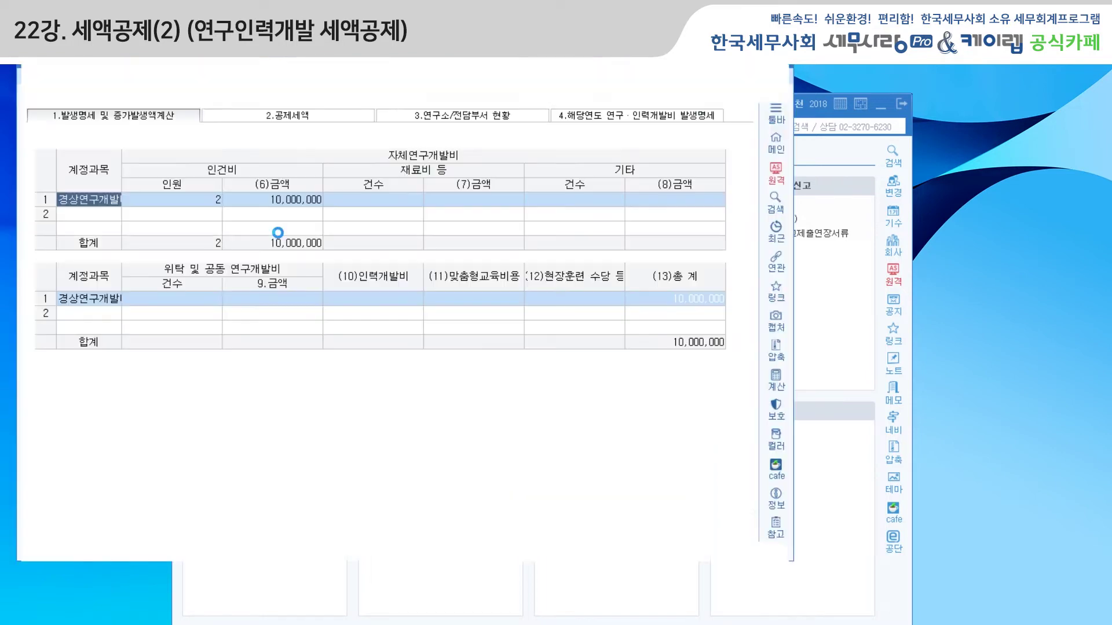
drag(378, 59, 486, 118)
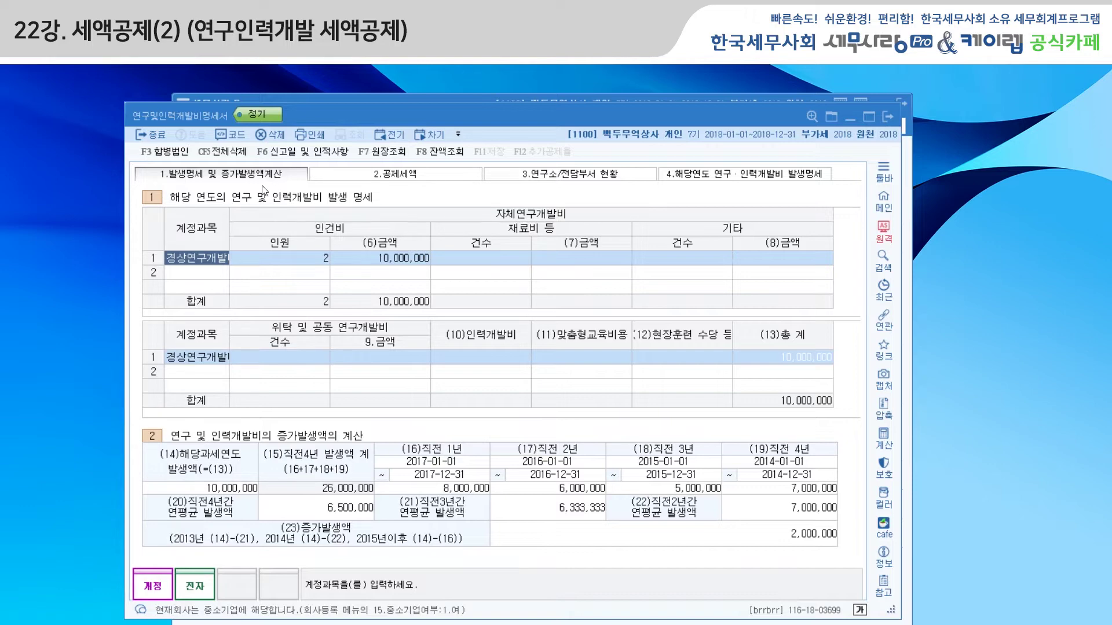
Look through the form's four parts: expense details, 공제세액, 연구소/전담부서 현황 and the current-year expense breakdown
click(416, 175)
click(570, 175)
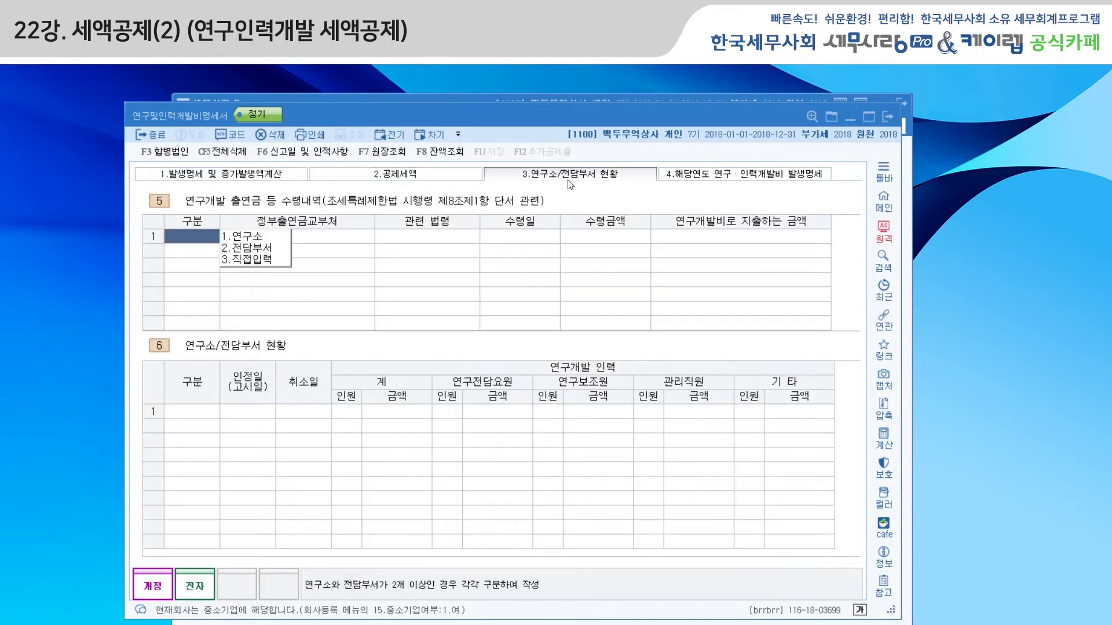
click(759, 175)
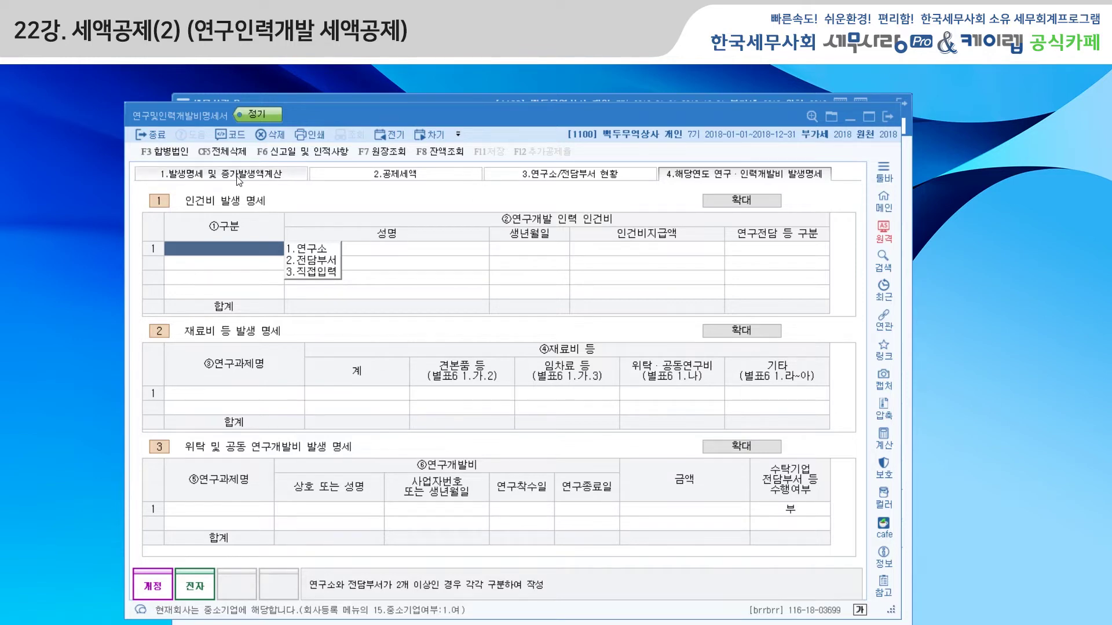
click(284, 176)
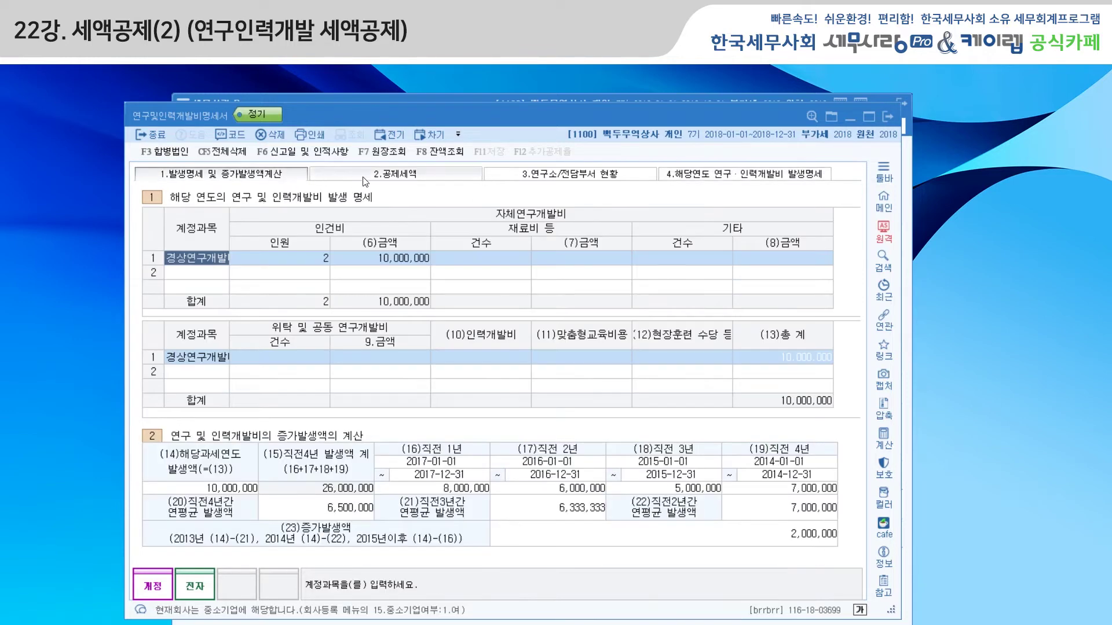
click(364, 177)
click(269, 177)
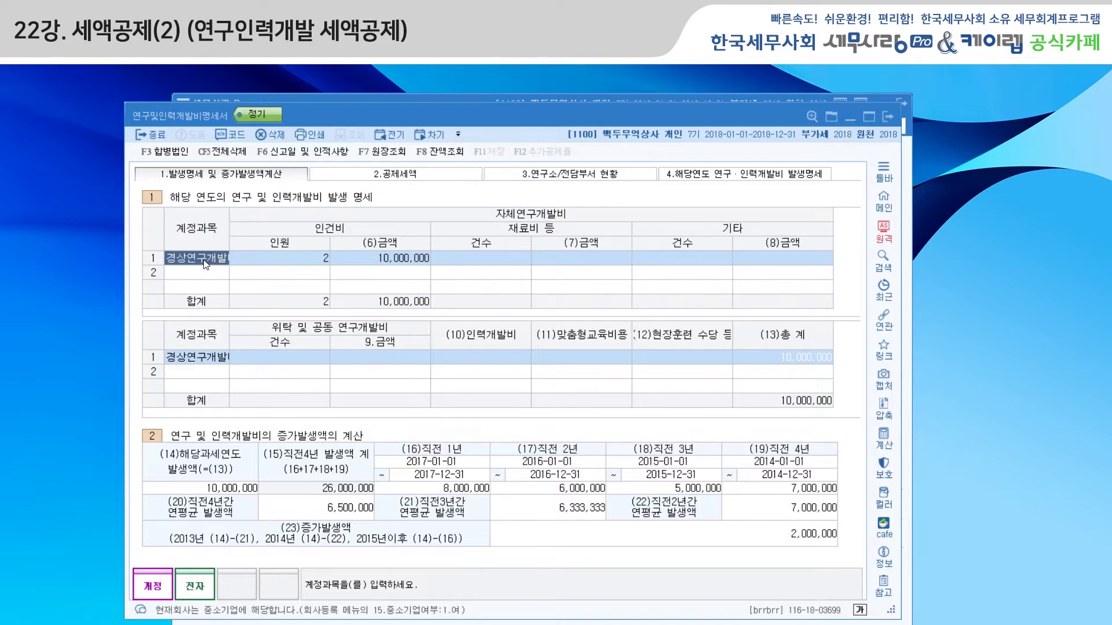
Examine the 경상연구개발비 headcount and amounts, the preceding four years' expenses, and the resulting 공제세액 calculation
click(295, 261)
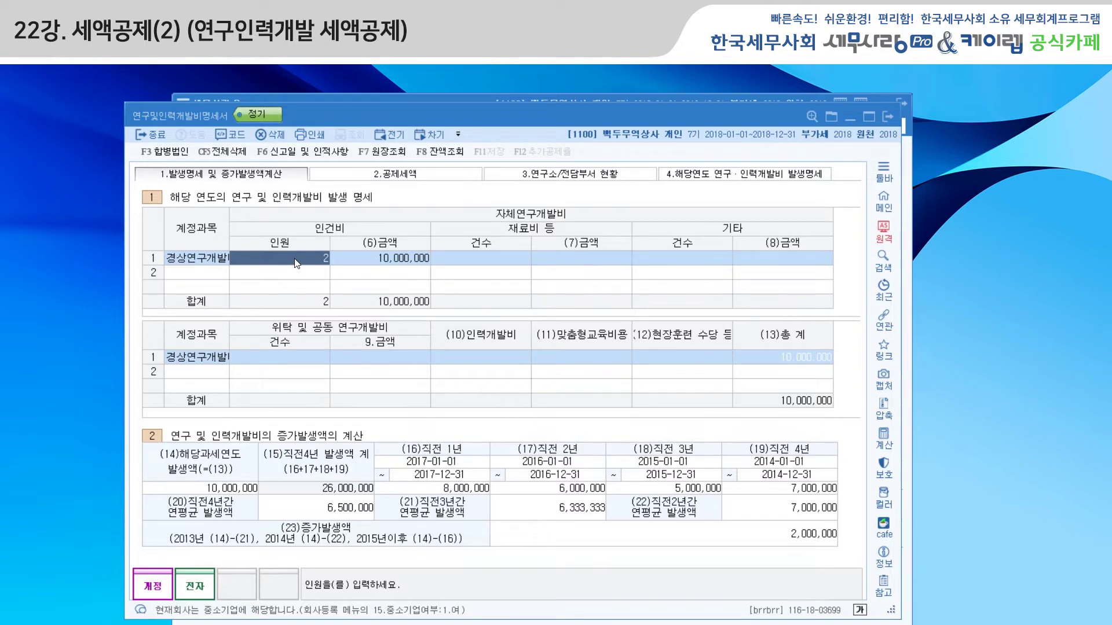
click(413, 264)
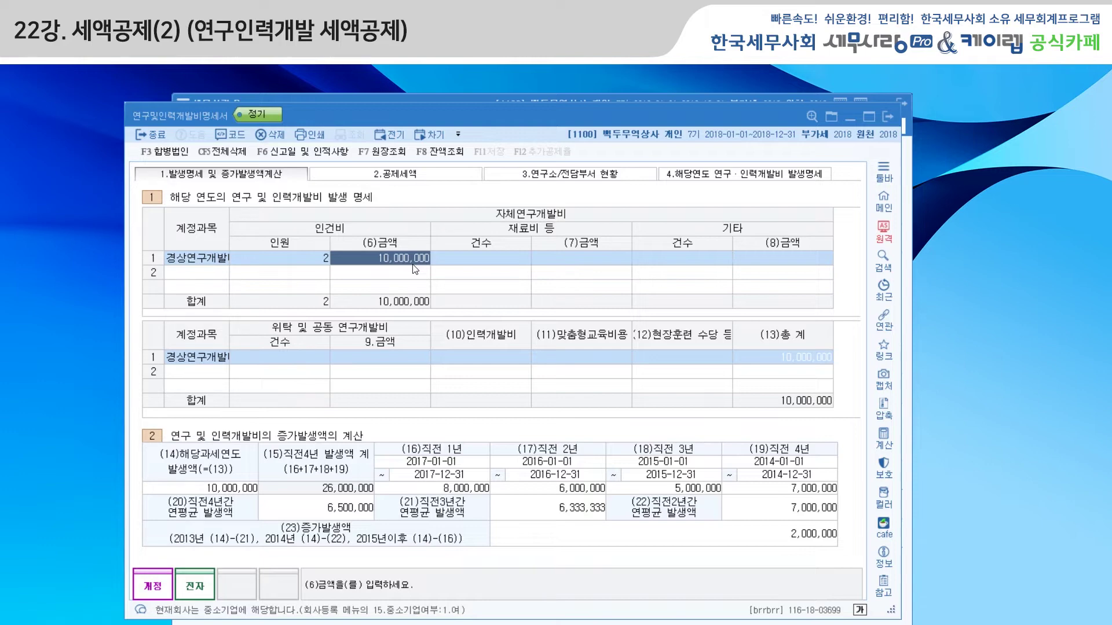
click(553, 264)
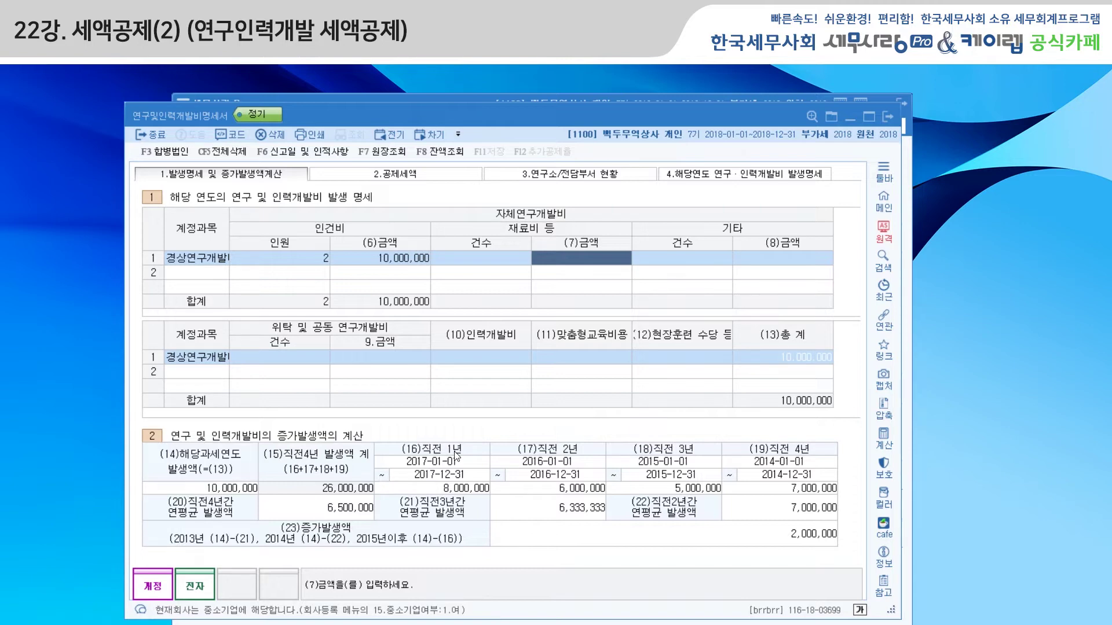
click(427, 488)
click(540, 492)
click(681, 494)
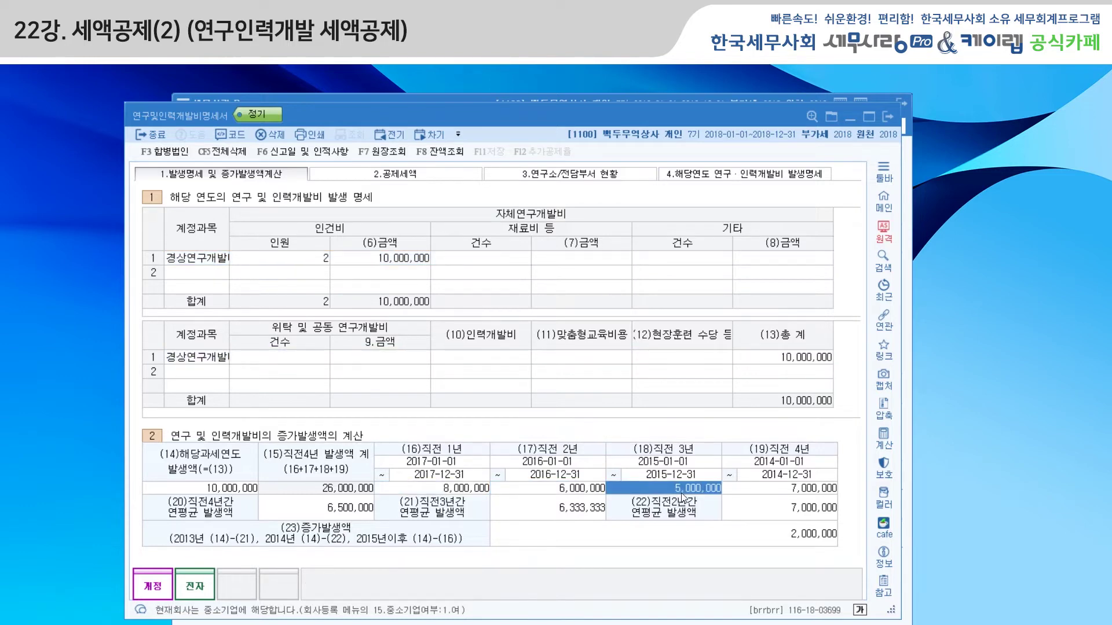
click(782, 493)
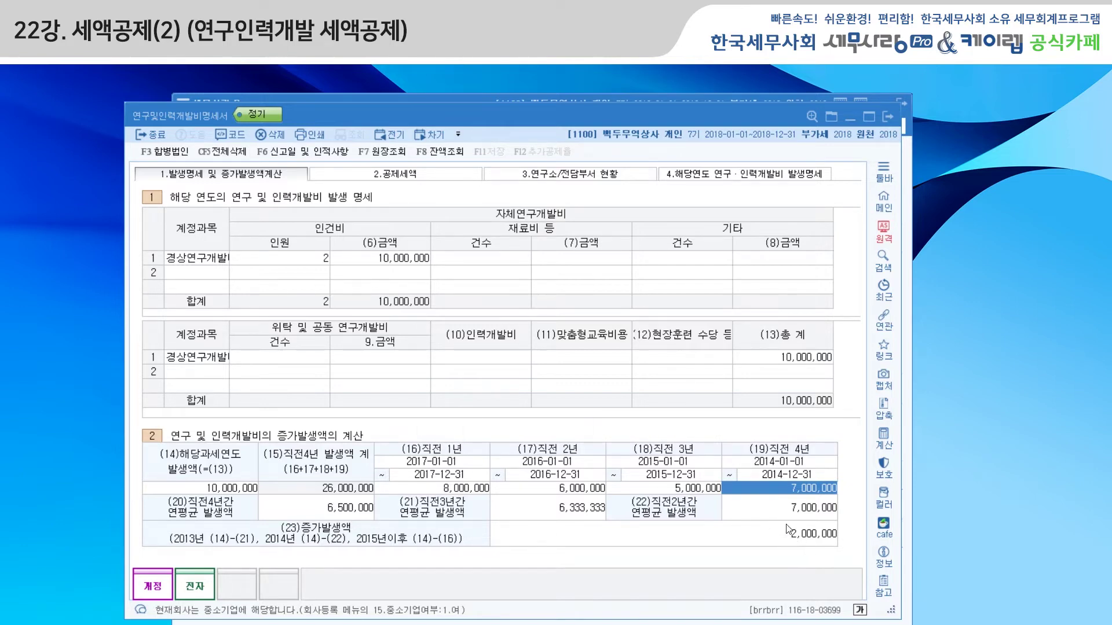
click(431, 176)
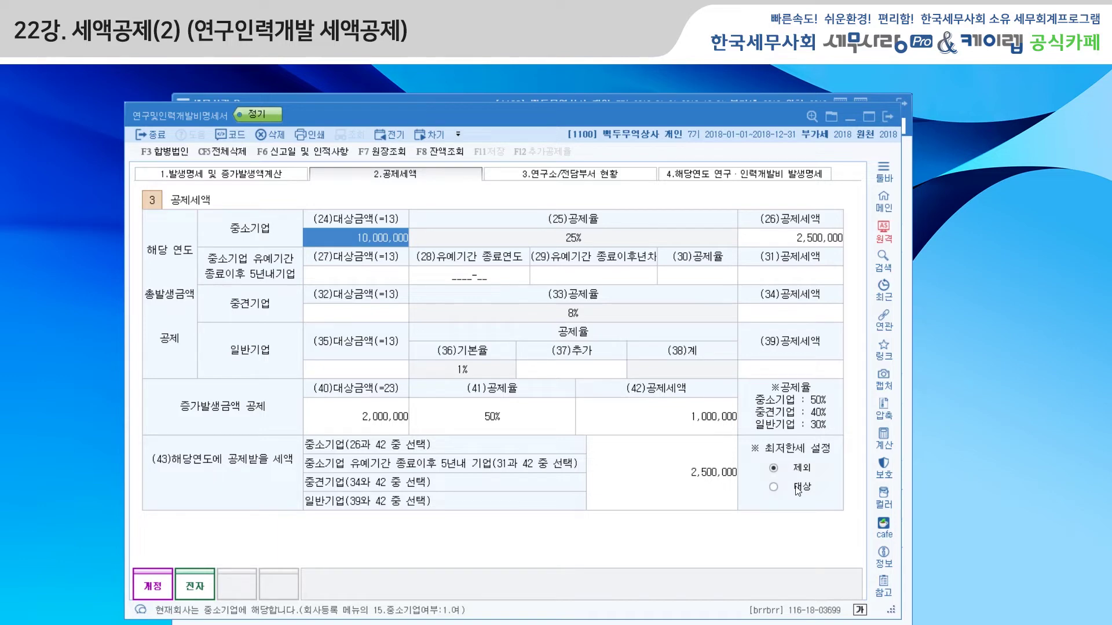
Set the 구분 of the first row in the 연구소/전담부서 현황 table to 연구소
click(599, 177)
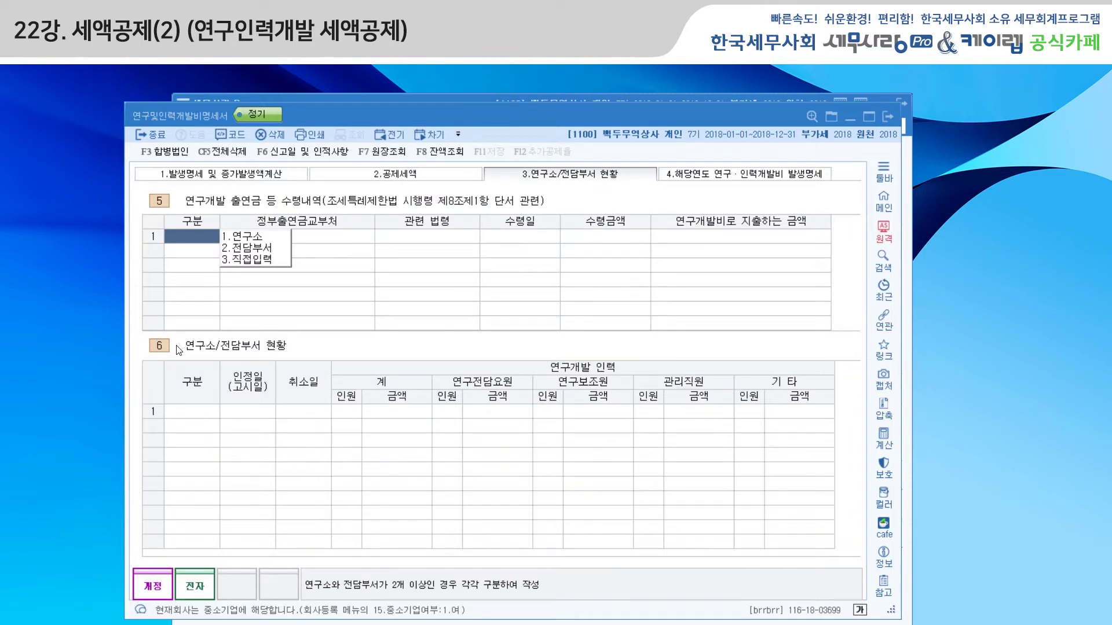
click(204, 418)
click(244, 412)
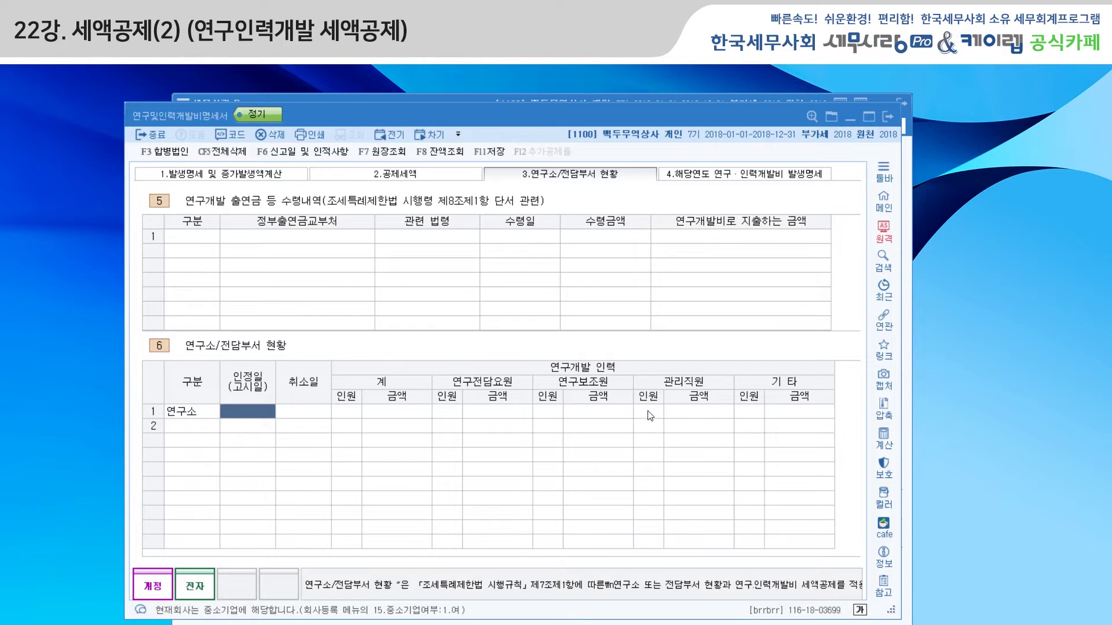
Check the 해당연도 연구·인력개발비 발생명세 part and close the R&D expense form, saving the changes
click(706, 177)
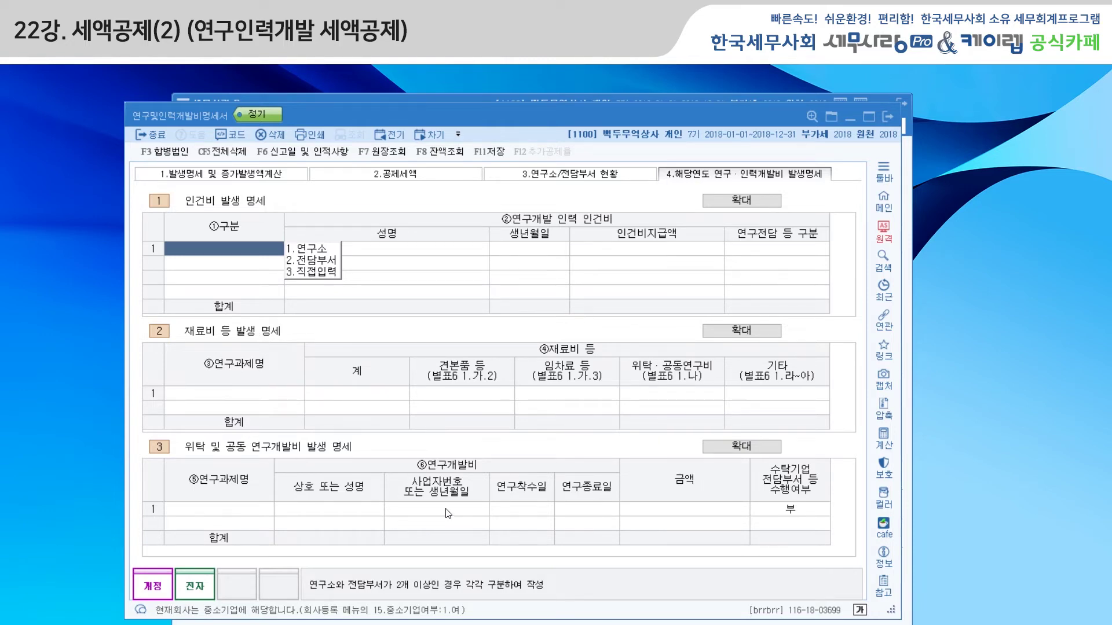
click(887, 121)
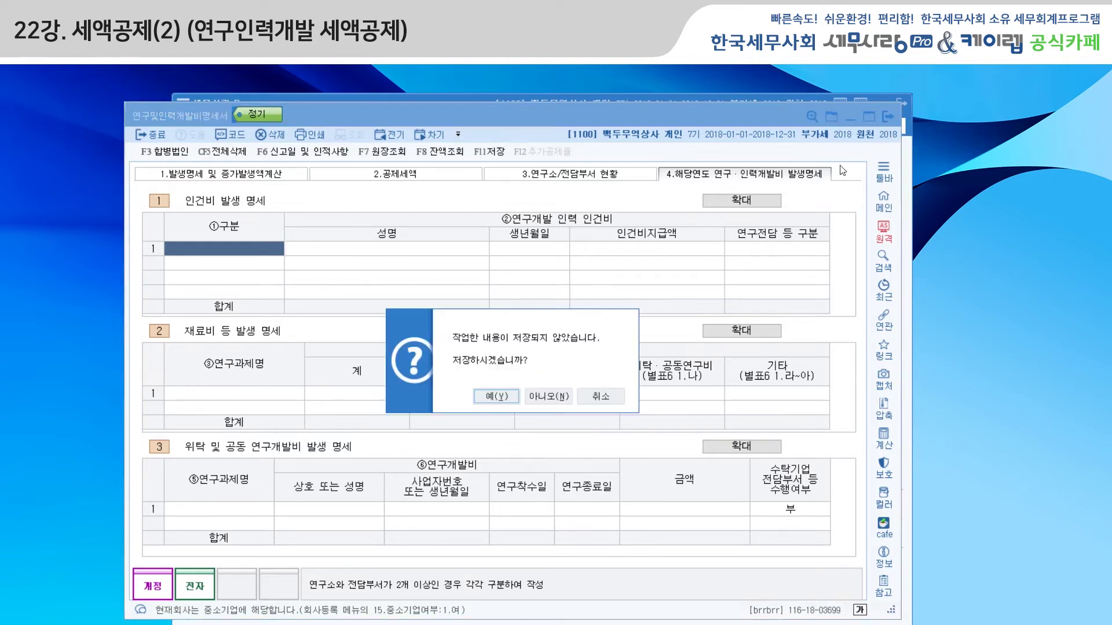
click(505, 399)
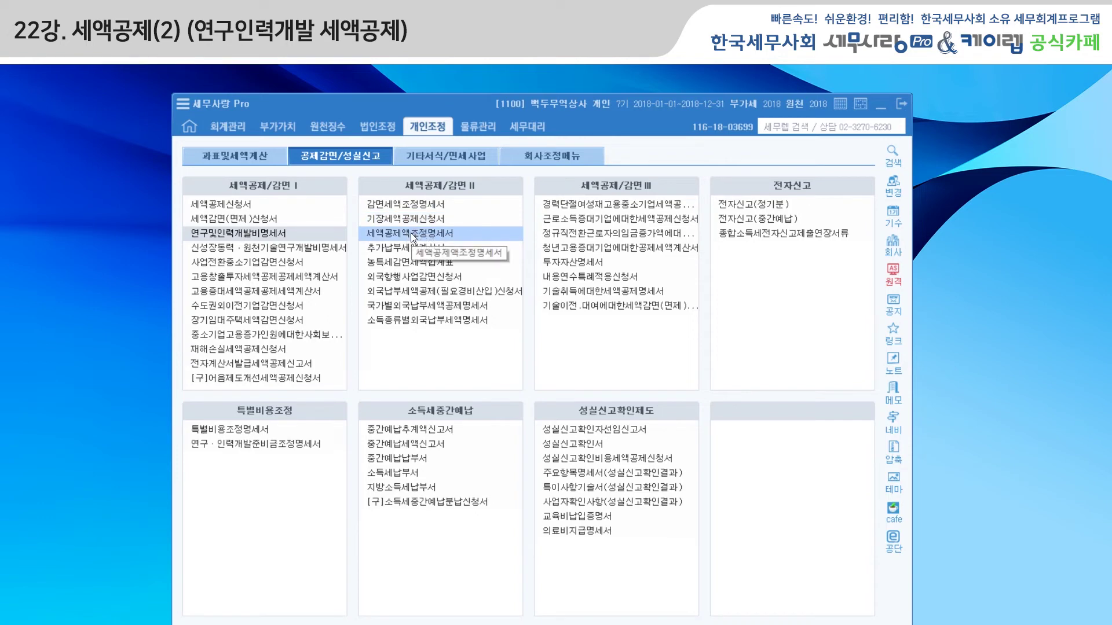
Open the 세액공제액조정명세서, reload its data, and inspect the calculation for the R&D expense credit marked 최저한세 적용제외
click(411, 234)
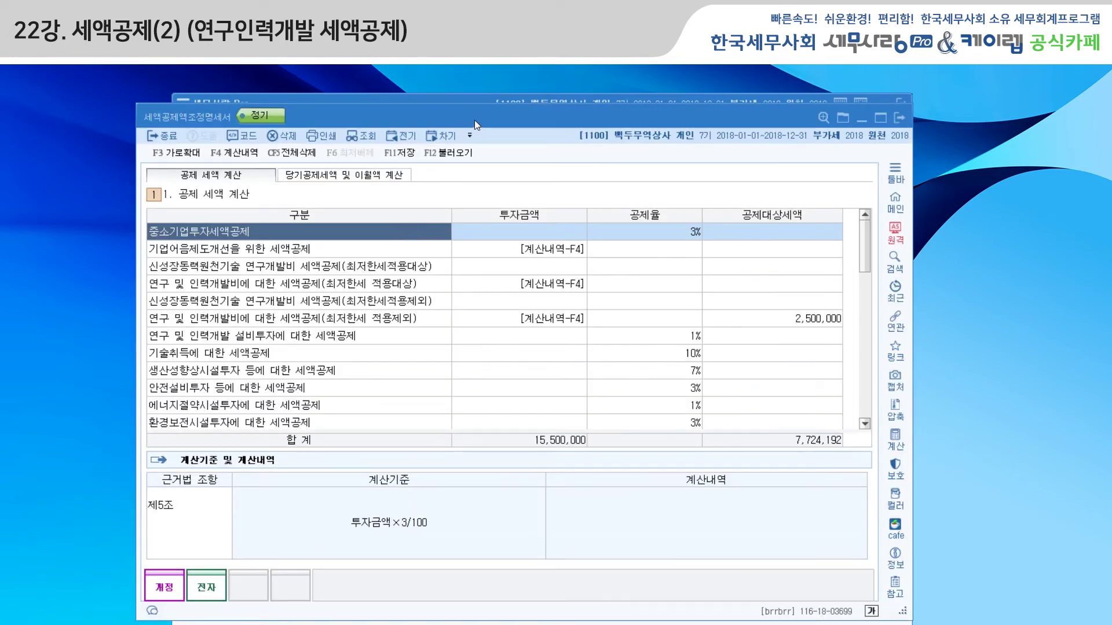
click(454, 158)
click(582, 452)
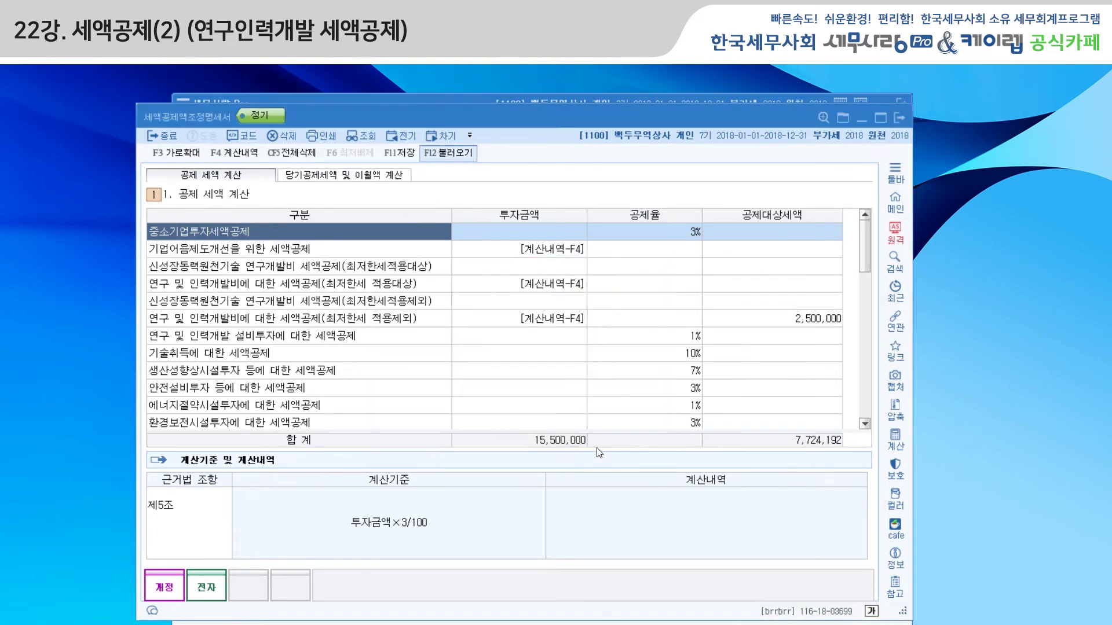
click(364, 322)
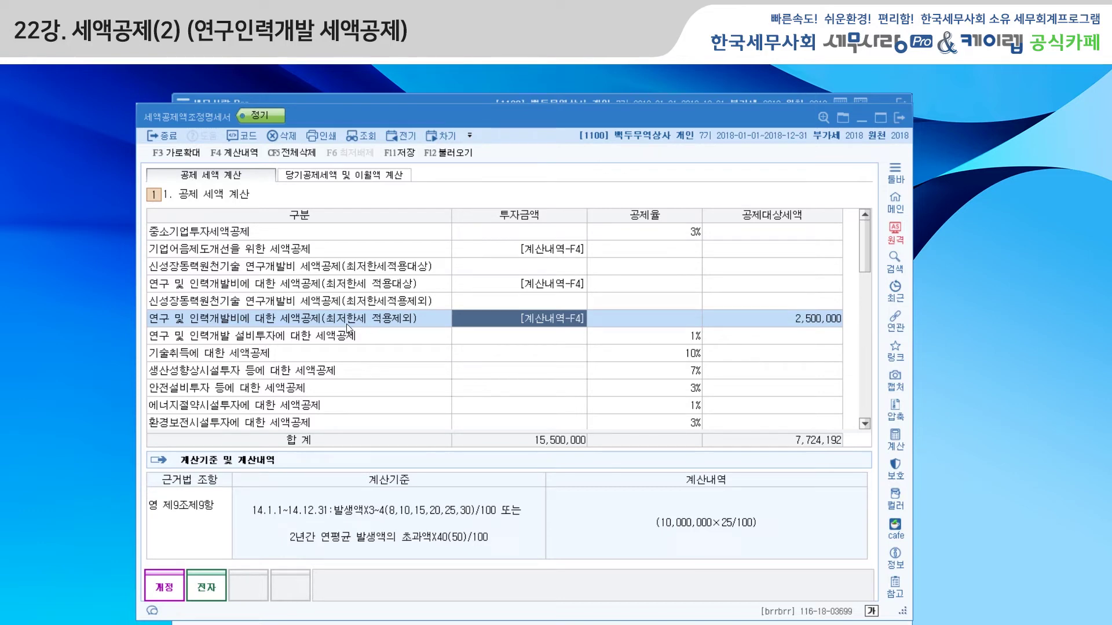
In 당기공제세액 및 이월액 계산, assign the 연구 및 인력개발비에 대한 세액공제(최저한세 적용제외) category to entry 2 through code help
click(360, 180)
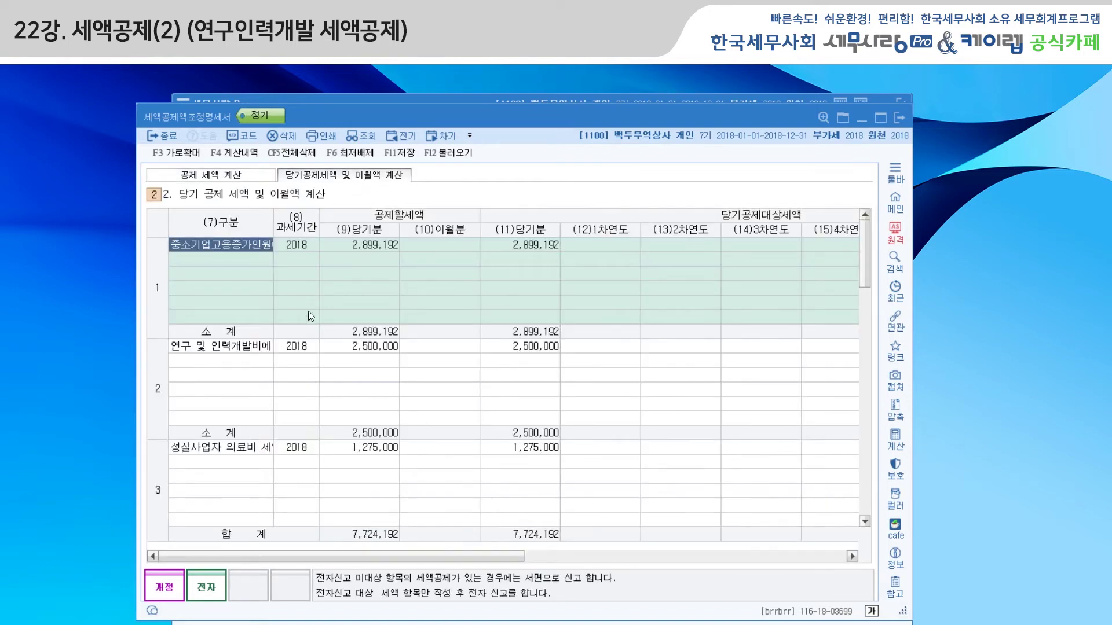
click(253, 350)
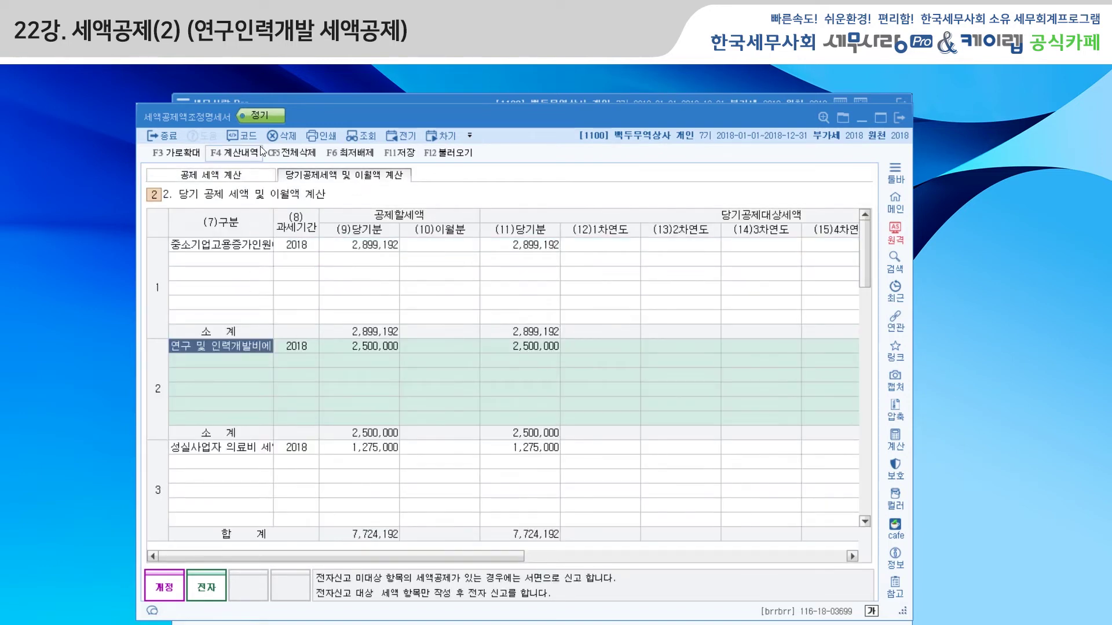
click(243, 135)
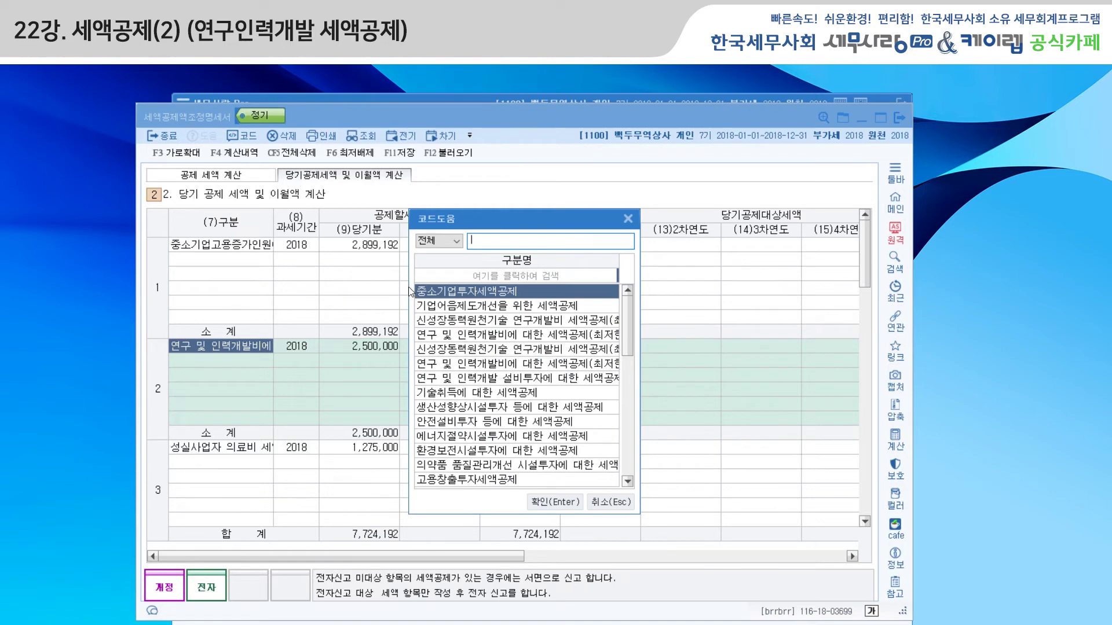
click(515, 366)
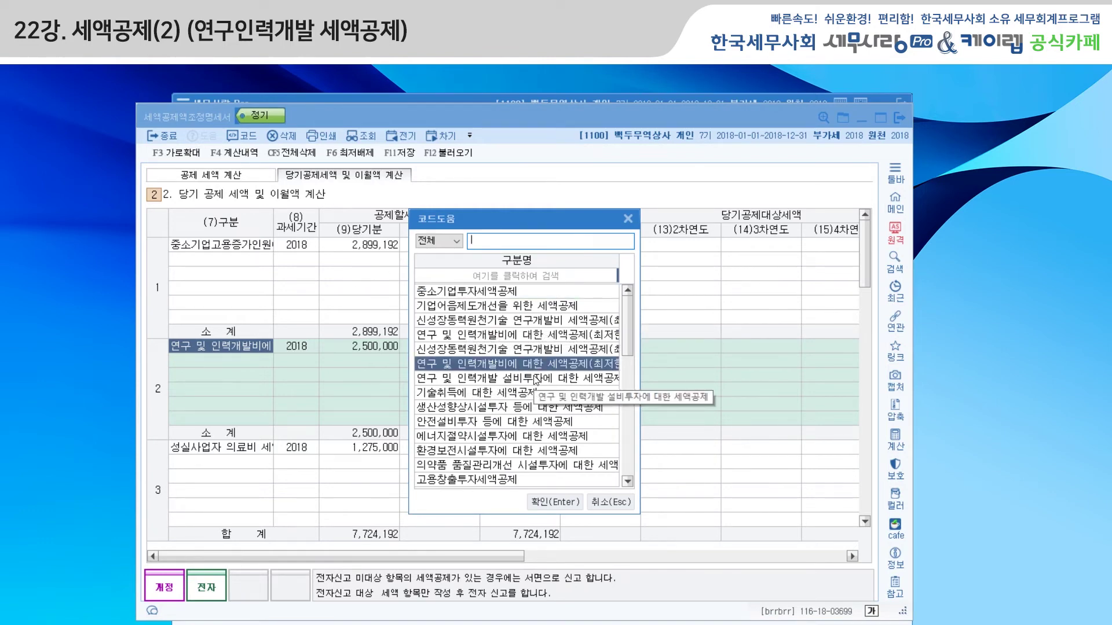
click(556, 503)
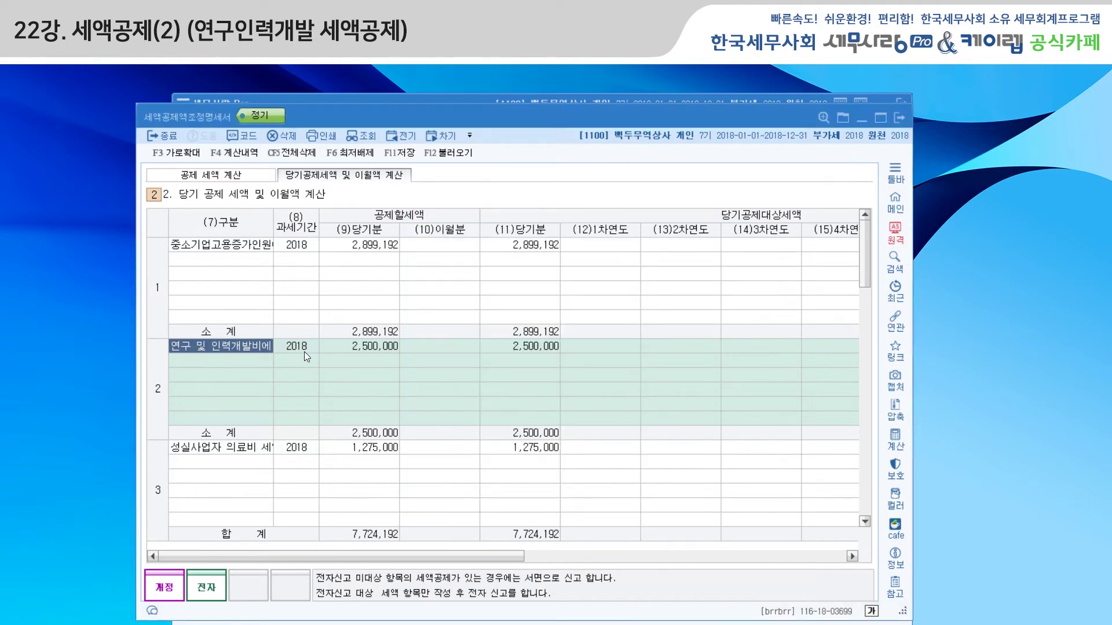
Check the R&D credit's tax period and current-year amount, and close the 세액공제액조정명세서 with its contents saved
click(304, 352)
click(366, 349)
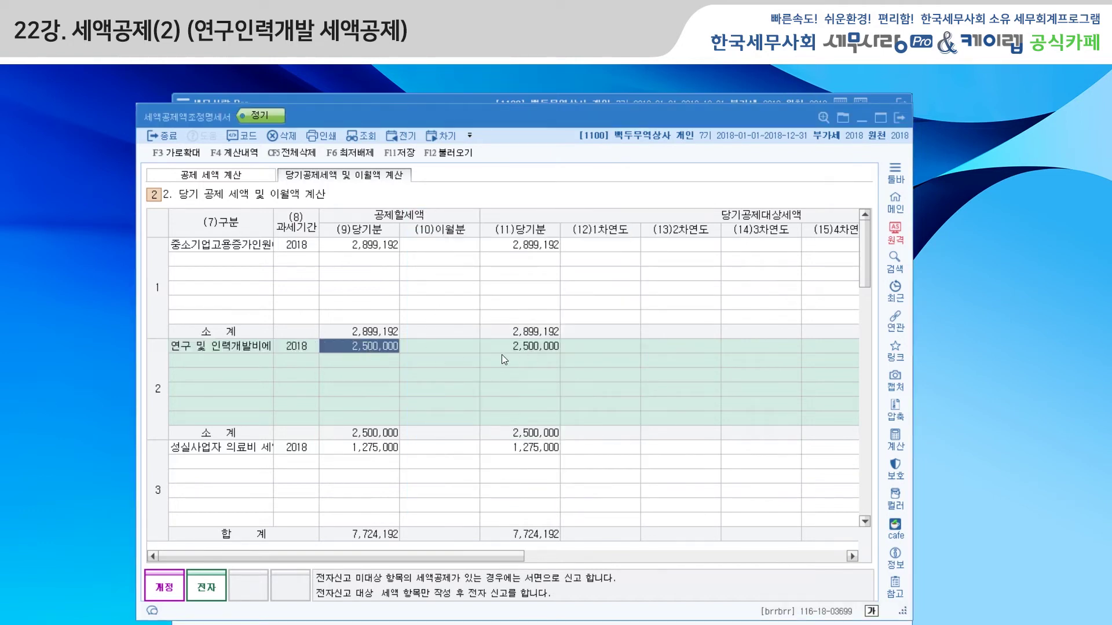
click(901, 117)
click(520, 400)
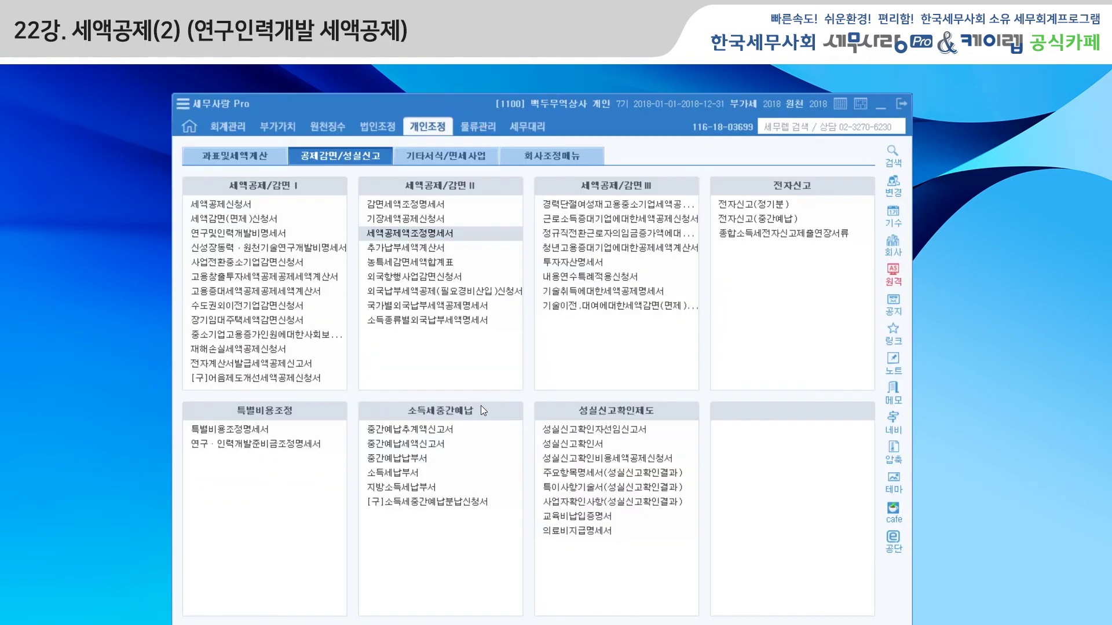
Open the 종합소득세신고서 from the 과표및세액계산 group and display its 종합소득계산 section
click(247, 158)
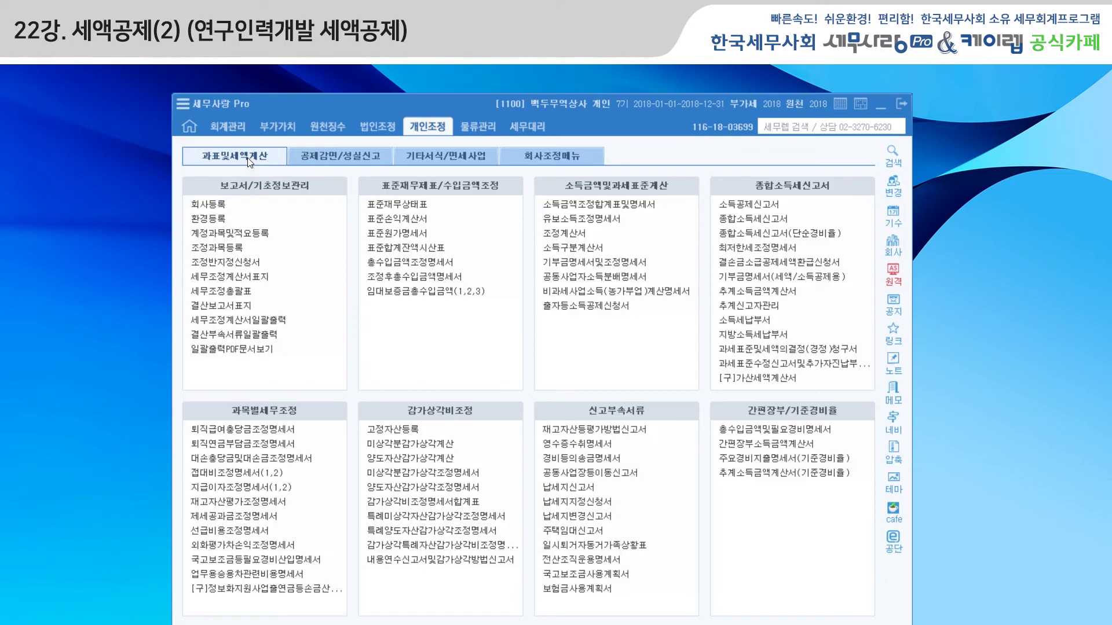
click(751, 219)
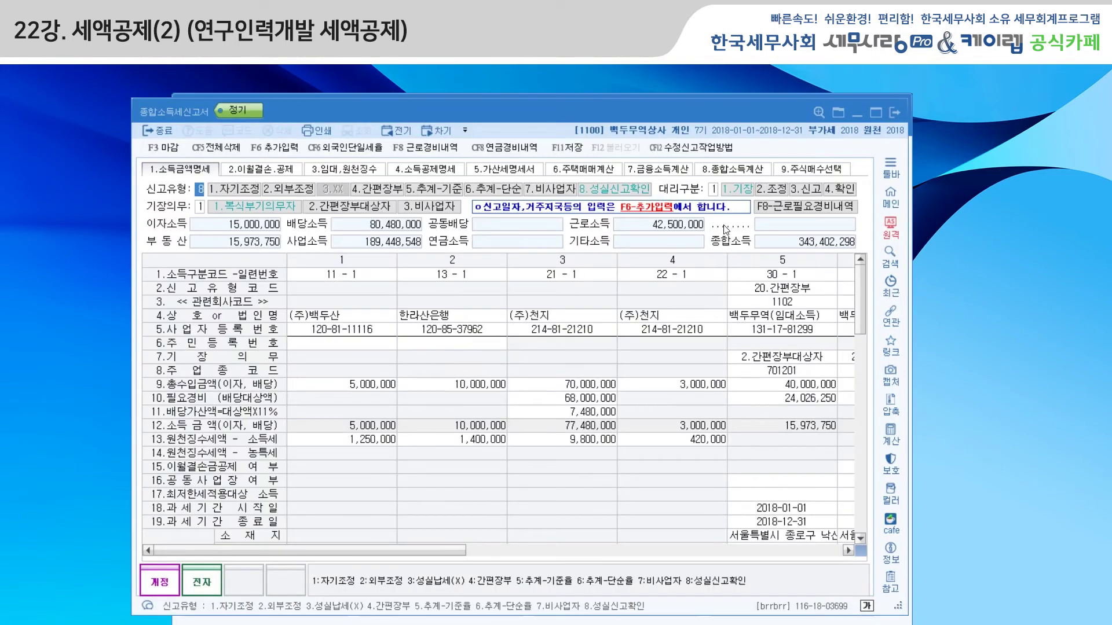
click(718, 170)
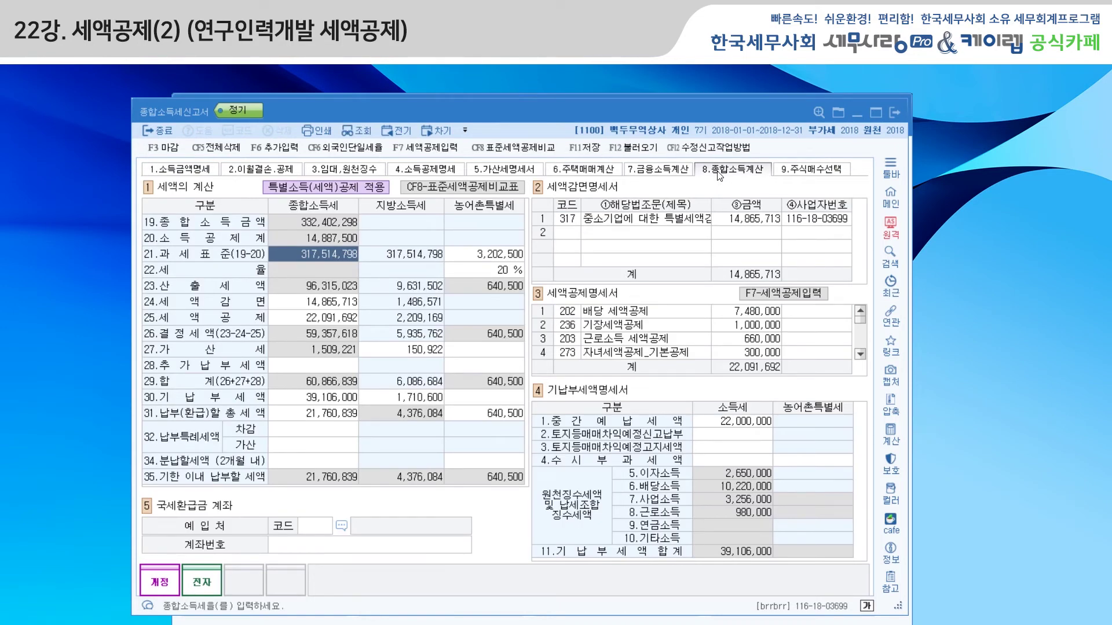
In the 세액공제명세서 entry form, retrieve the company's tax credits through 세액공제조회 and apply all four selected credits, including the R&D credit
click(589, 321)
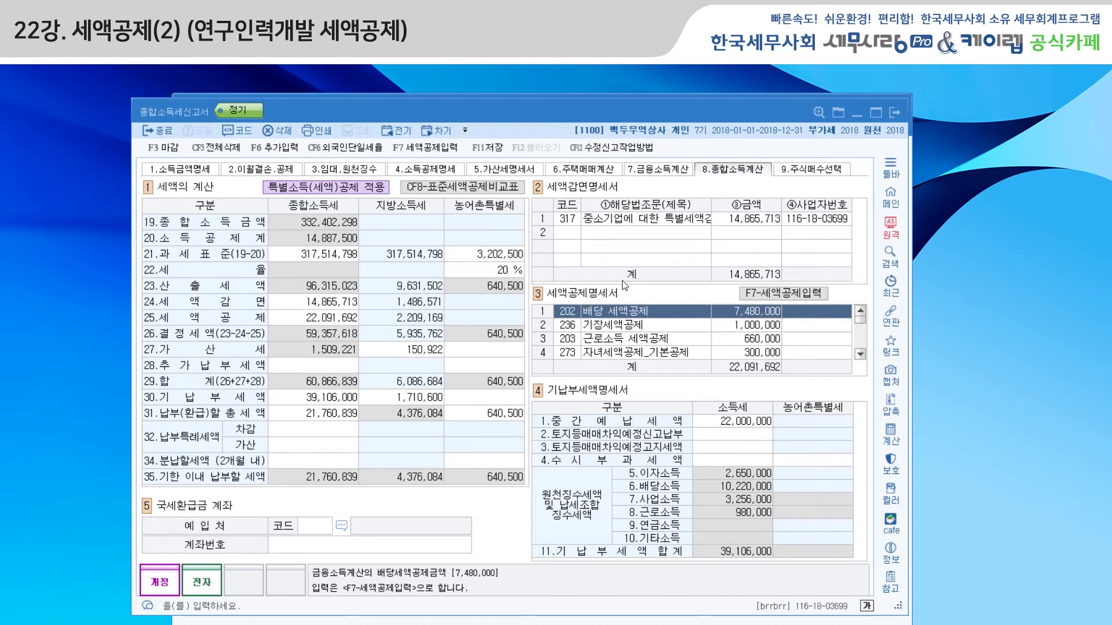
click(775, 294)
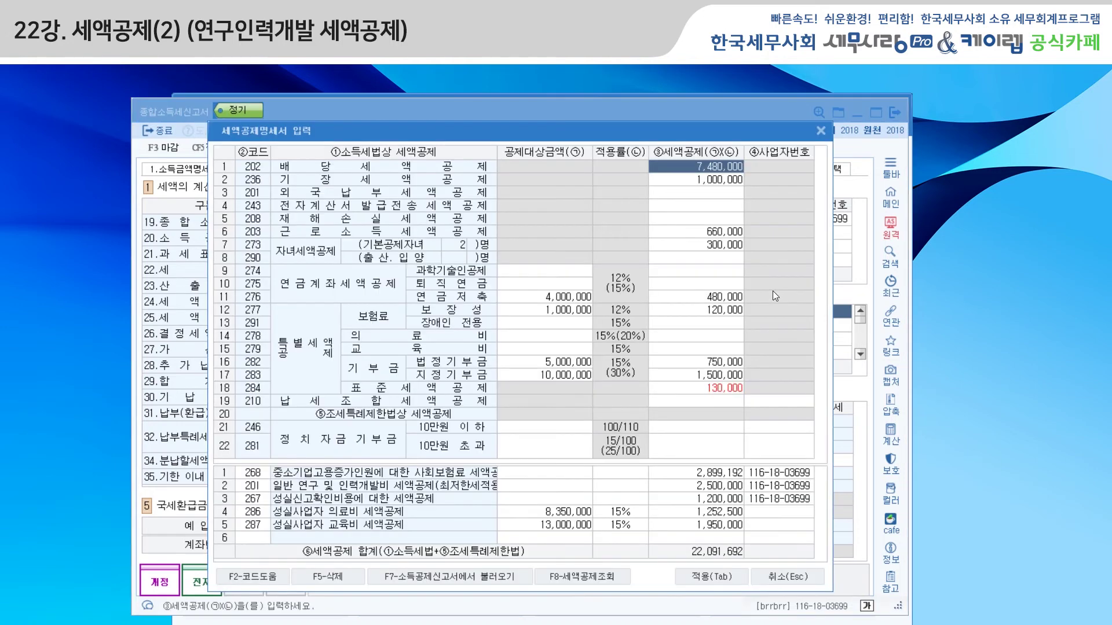
click(581, 577)
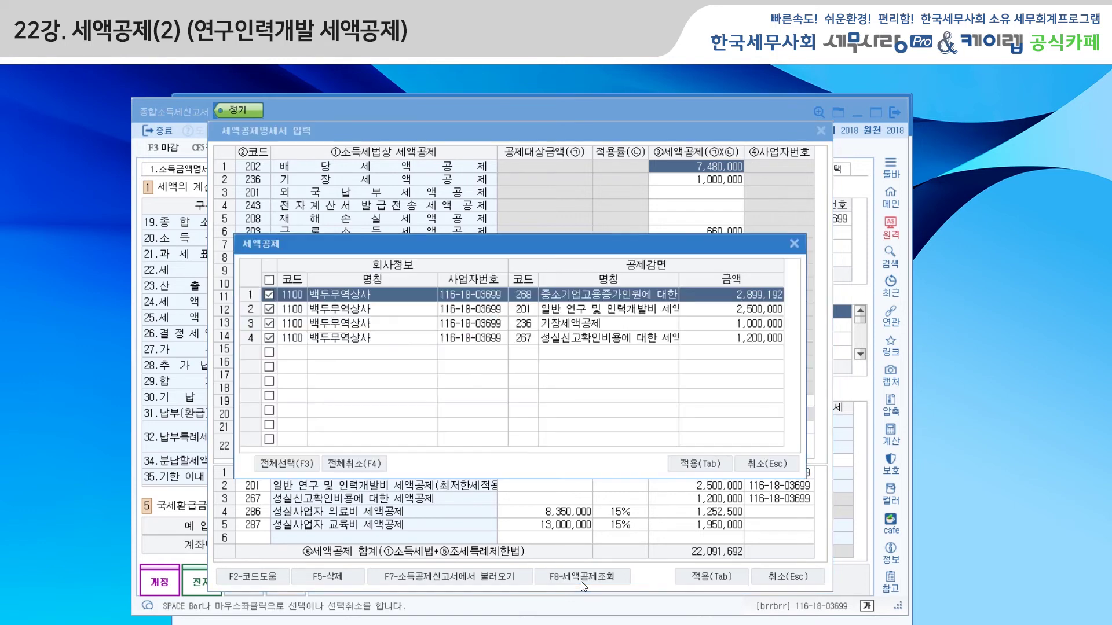
click(593, 313)
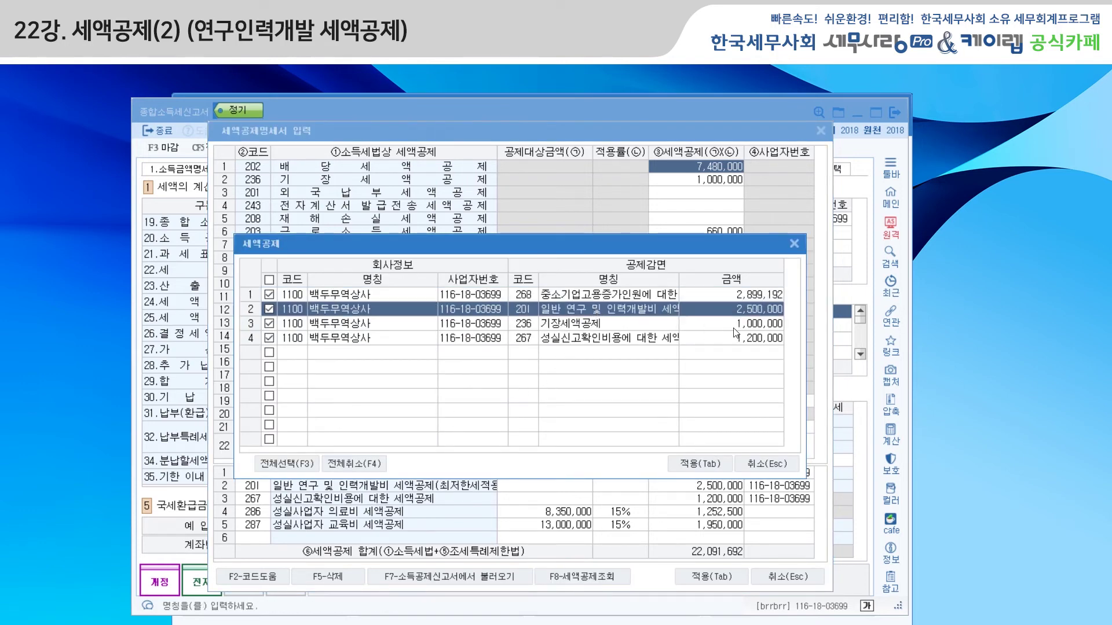
click(705, 466)
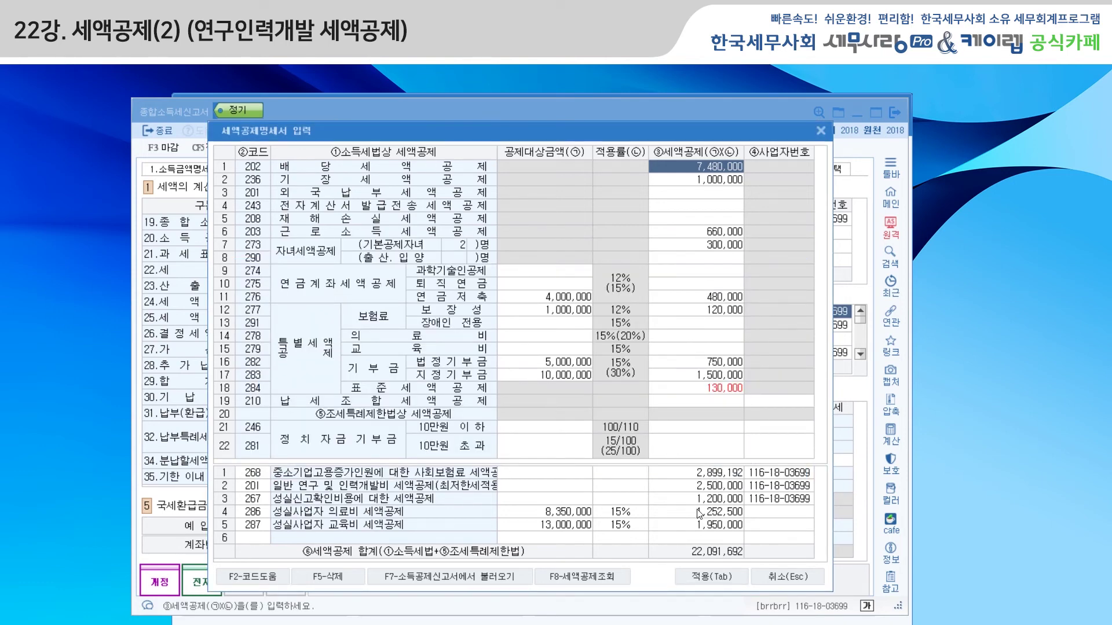
Close the 세액공제명세서 entry form and exit the 종합소득세신고서 with its contents saved
click(820, 131)
click(895, 114)
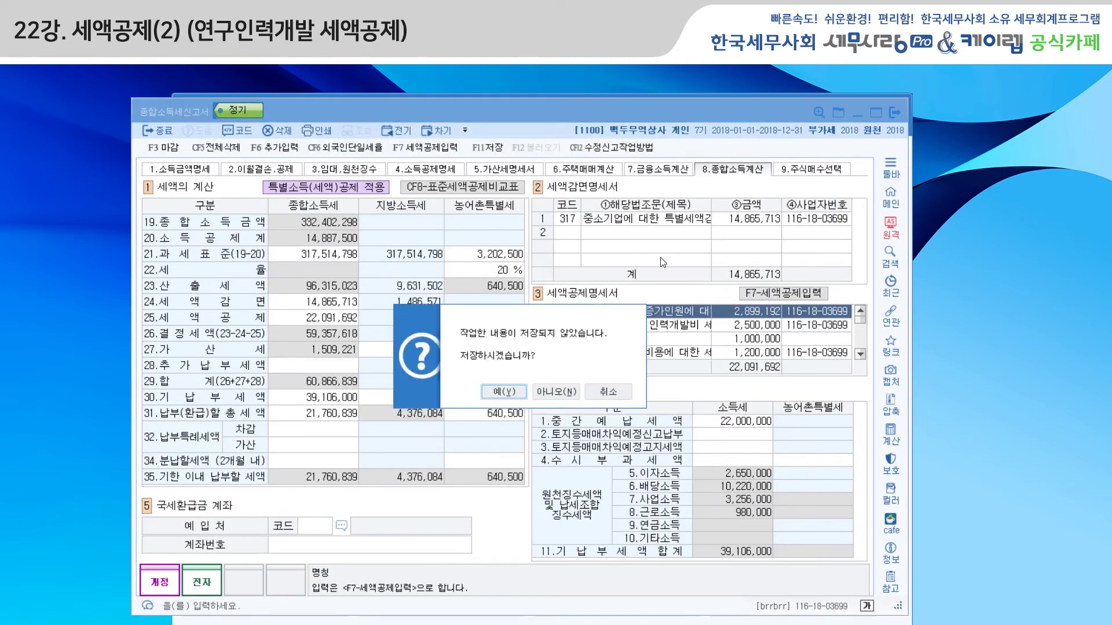
click(519, 392)
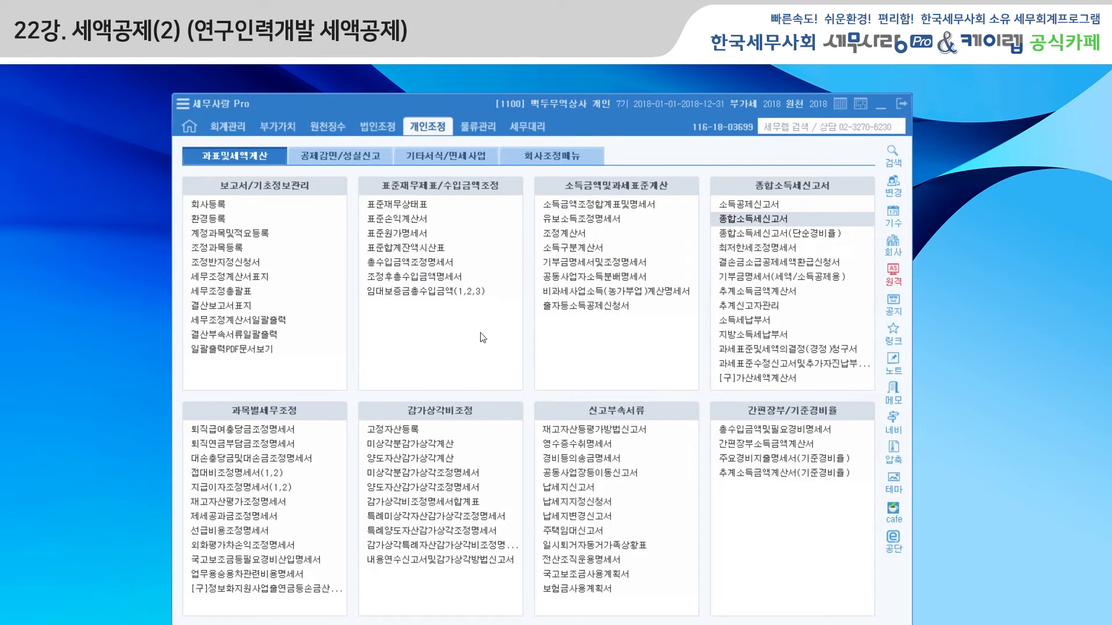
Reopen the 세액공제액조정명세서 from the 공제감면/성실신고 group and examine the 2018 최저한세적용 배제금액 row under 당기공제세액 및 이월액 계산
click(367, 152)
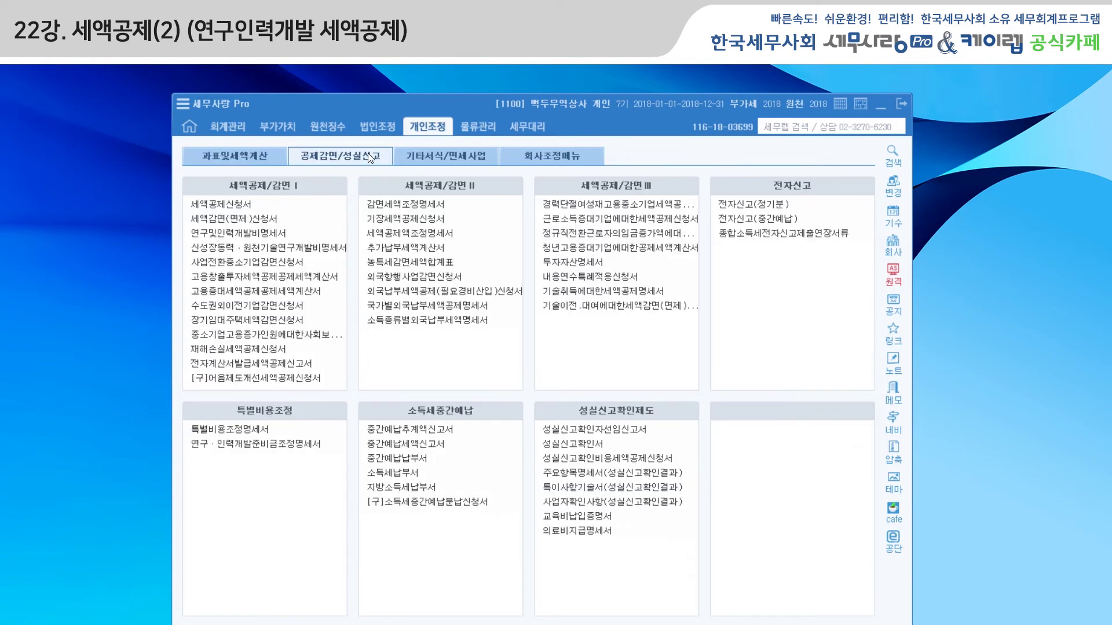
click(392, 234)
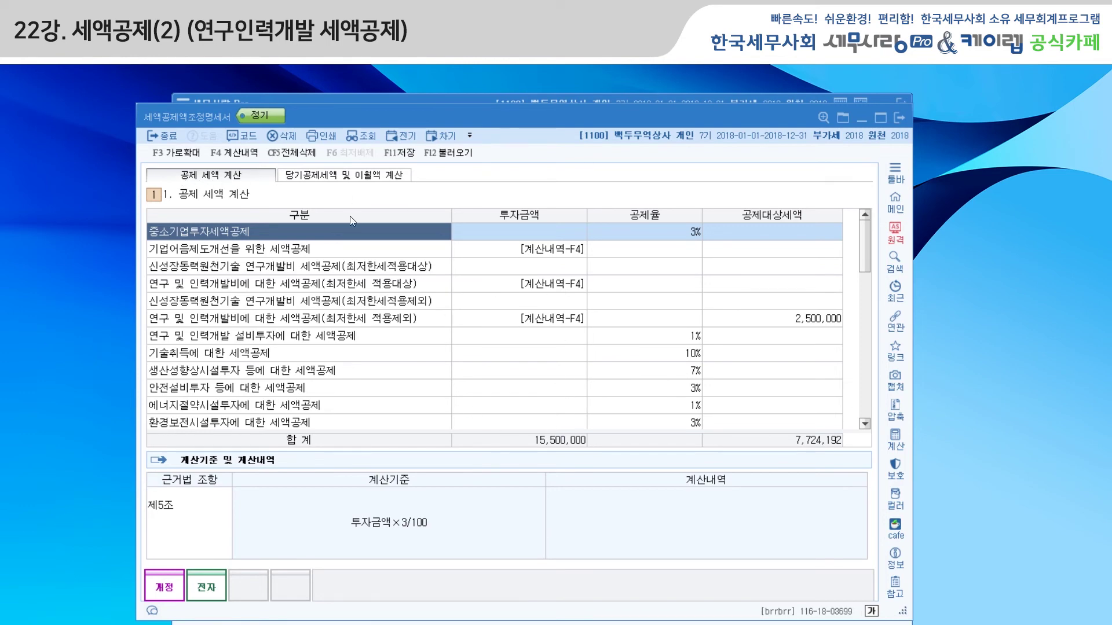
click(350, 176)
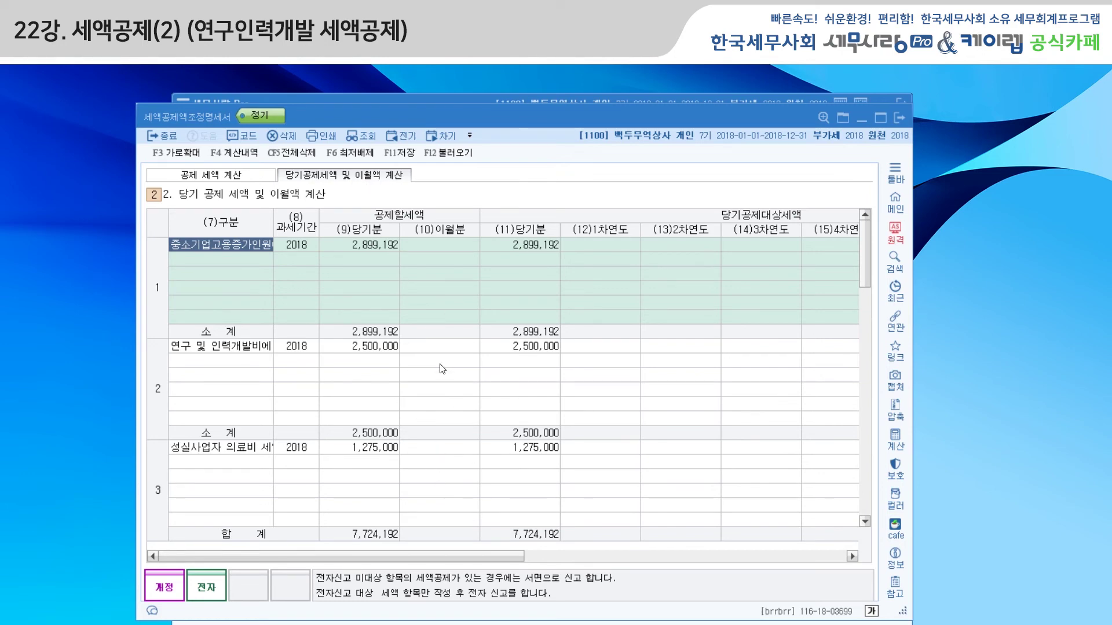
click(350, 153)
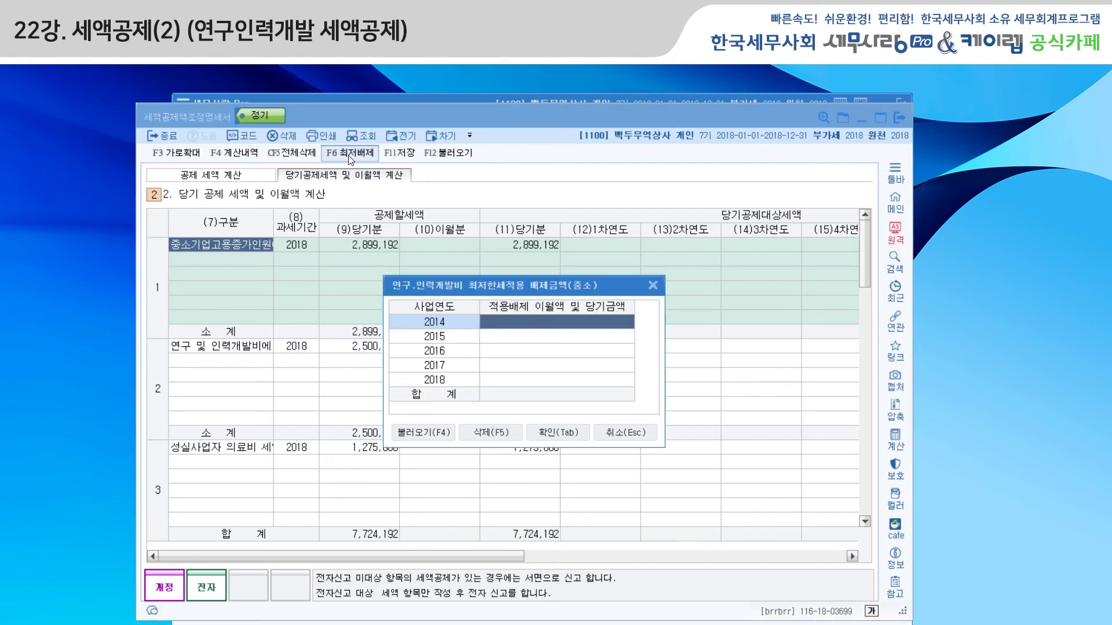
click(524, 382)
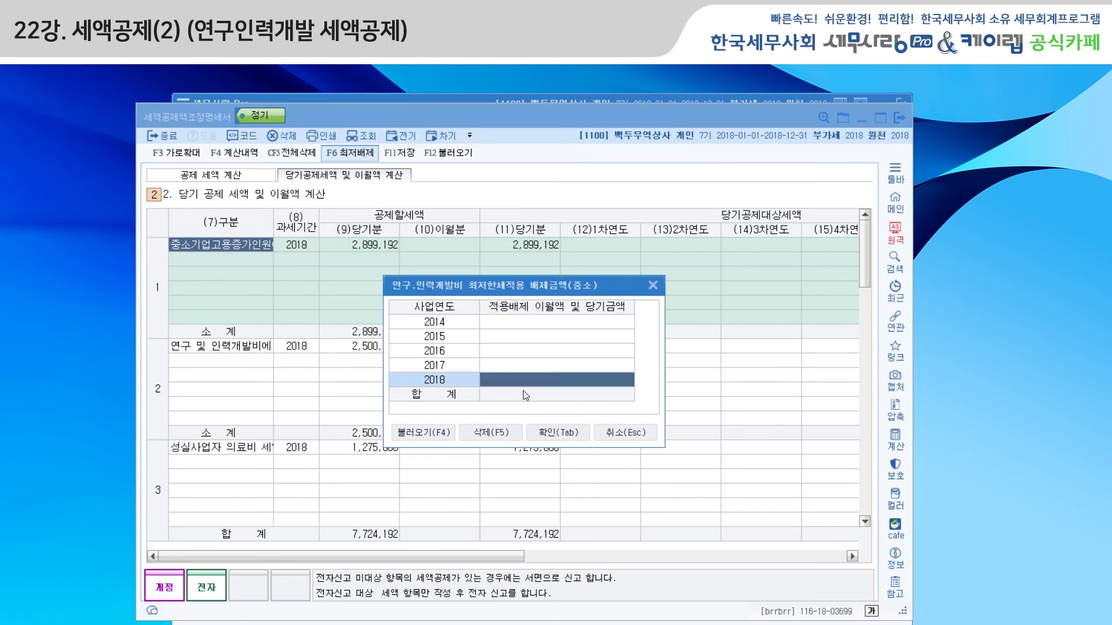
click(652, 287)
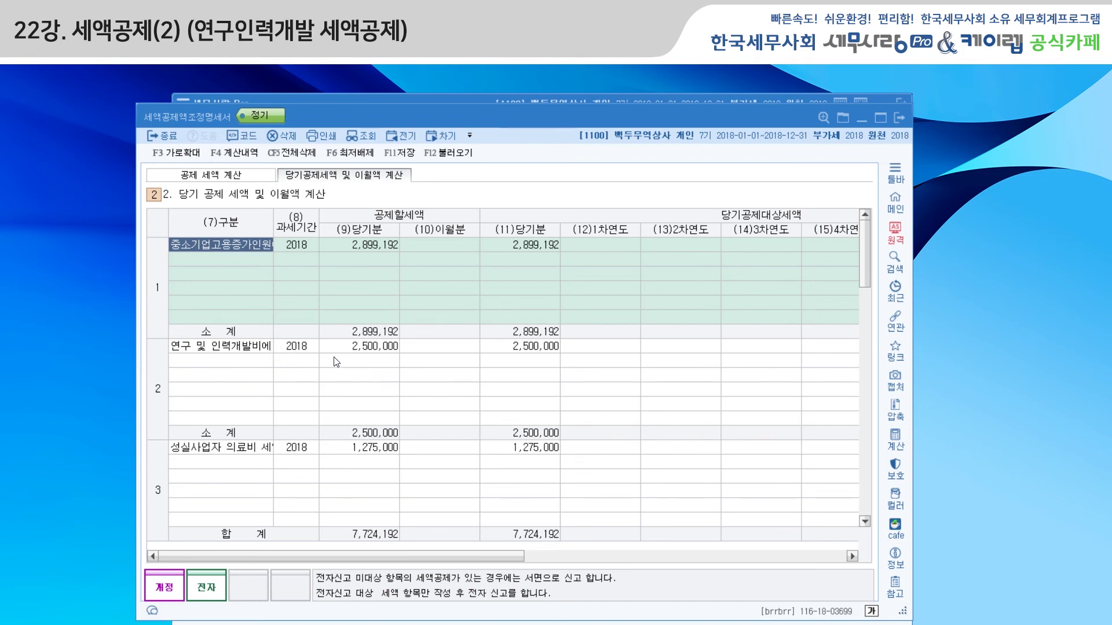
Review the calculation basis of the R&D credit marked 최저한세 적용제외 in 공제 세액 계산, and recheck the 최저배제 amounts for the carryover section
click(253, 178)
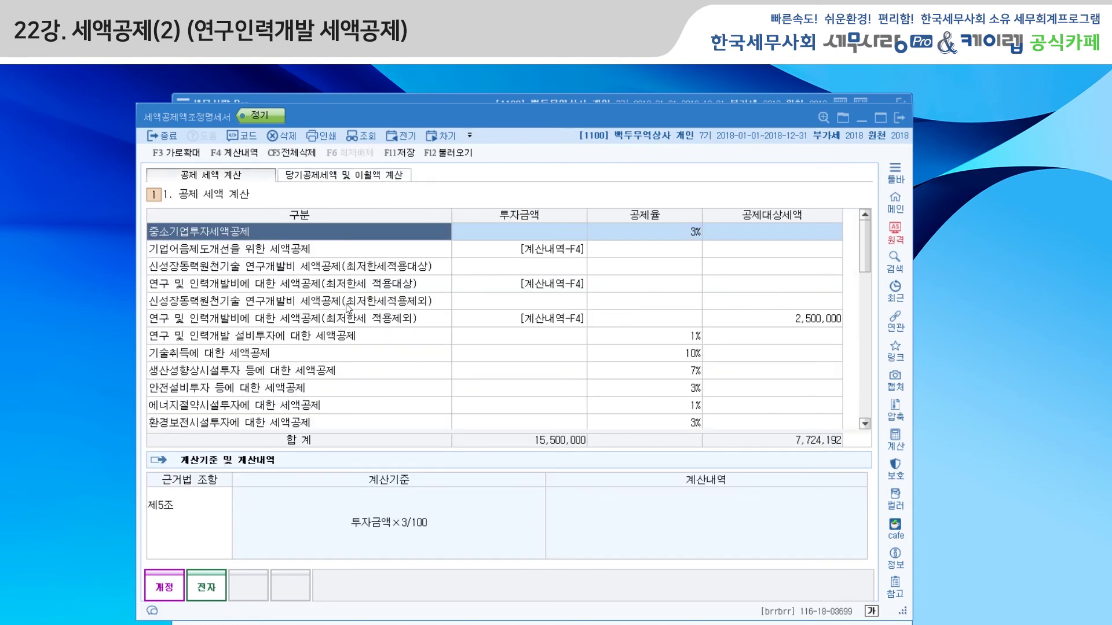
click(344, 322)
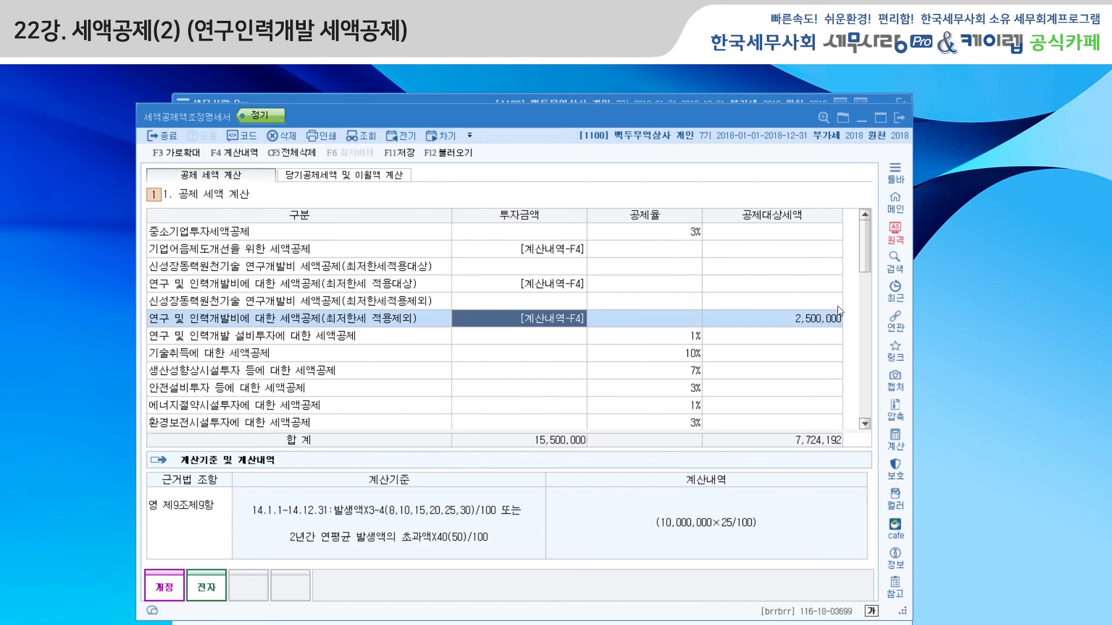
click(354, 175)
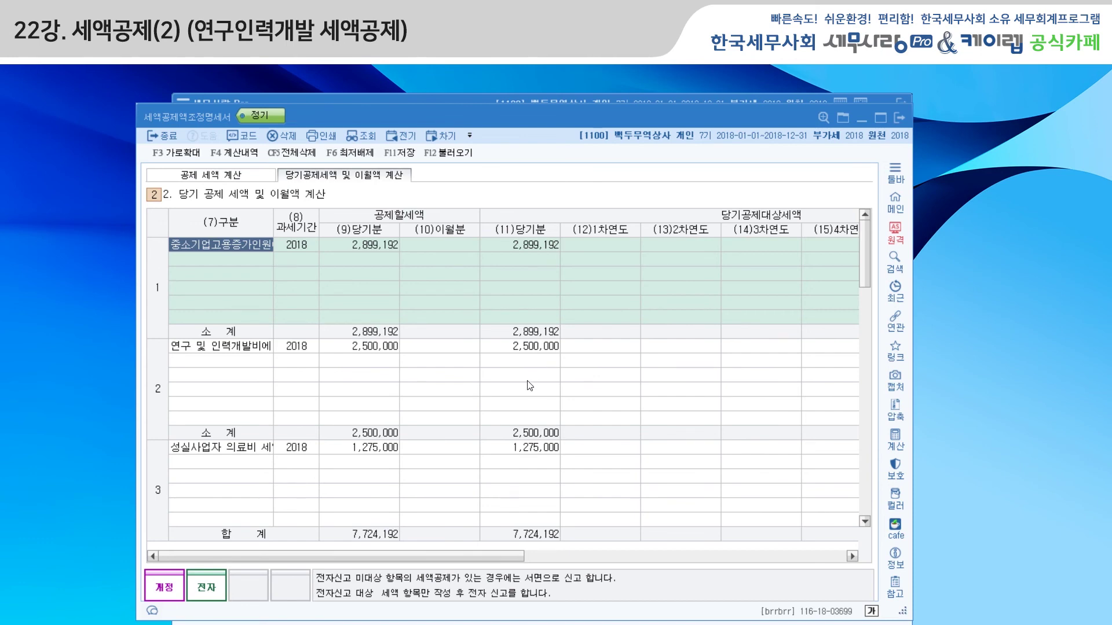
click(360, 156)
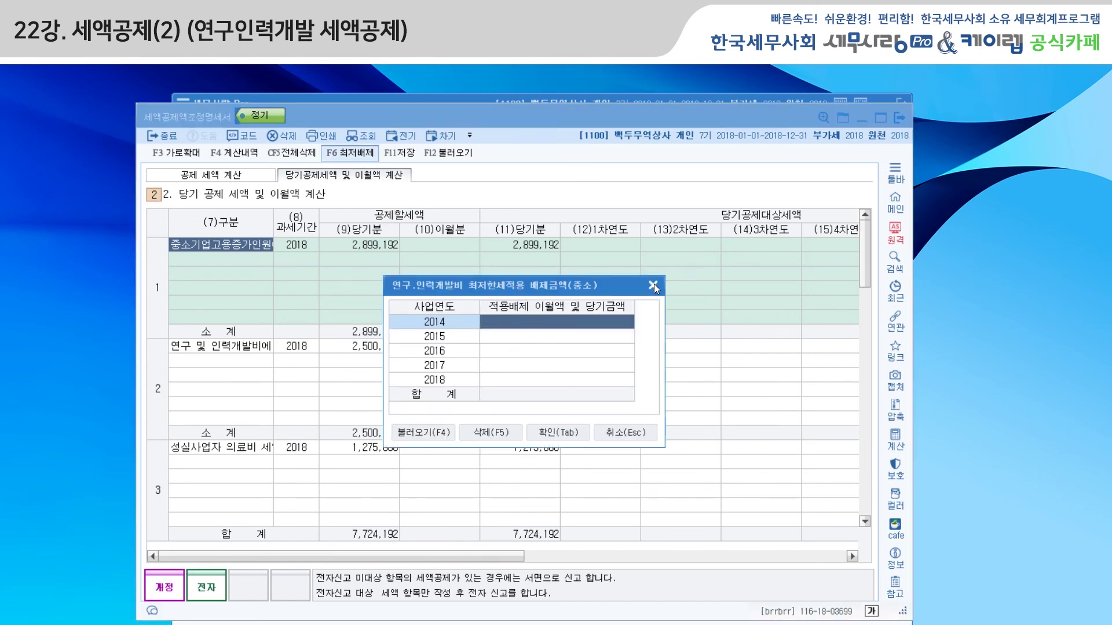
click(653, 284)
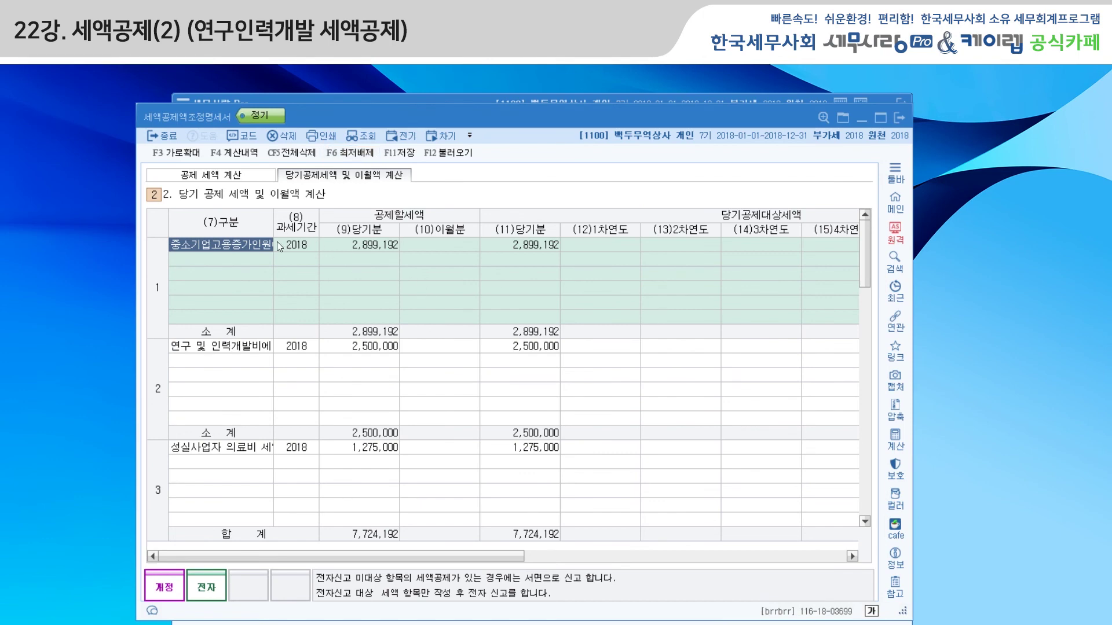
Select the 성실사업자 의료비 세액공제 in entry 3 and view the yearly 최저배제 amounts without entering anything
click(243, 455)
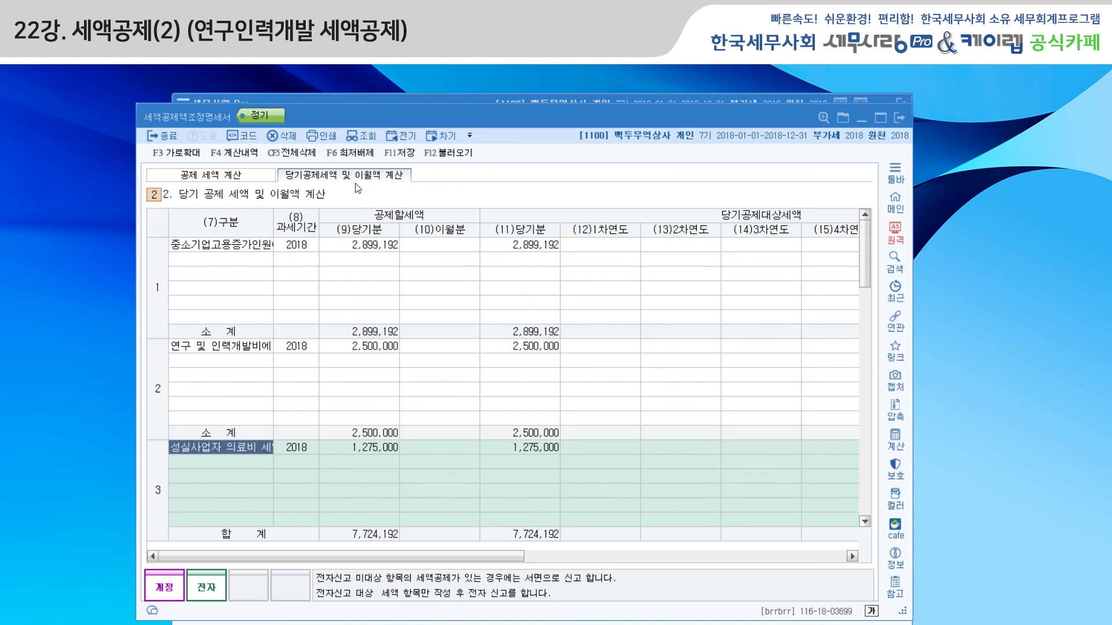
click(361, 158)
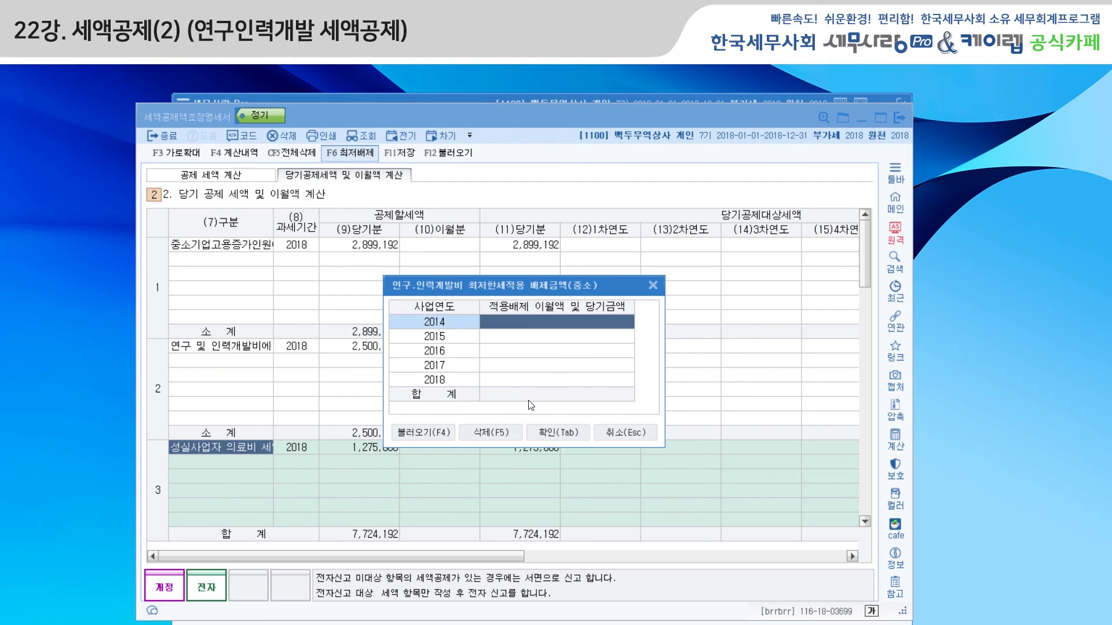
click(651, 291)
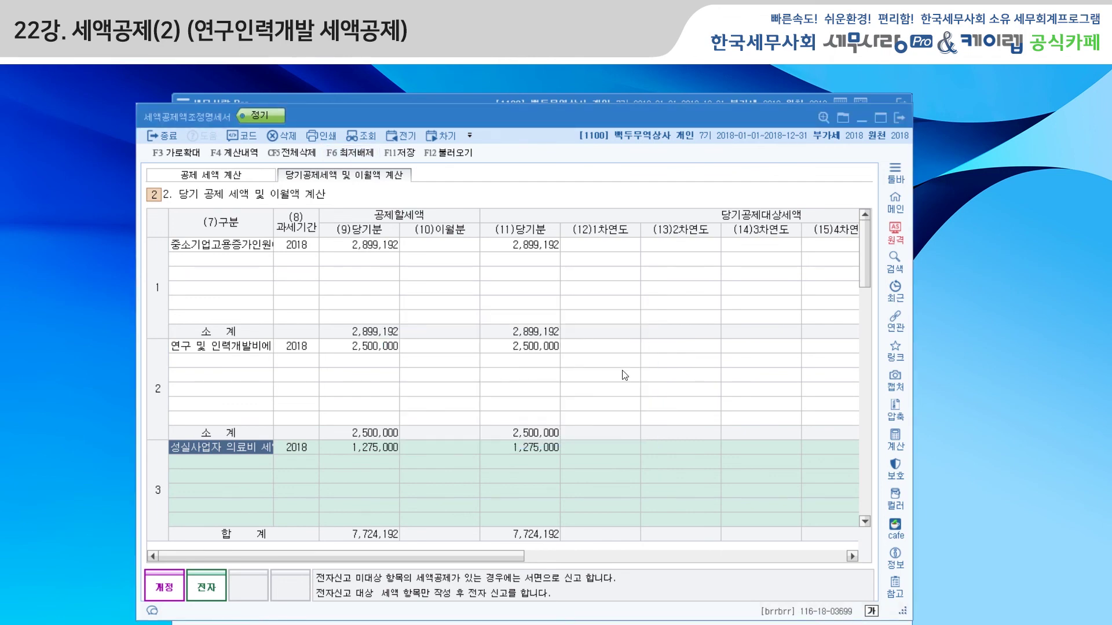